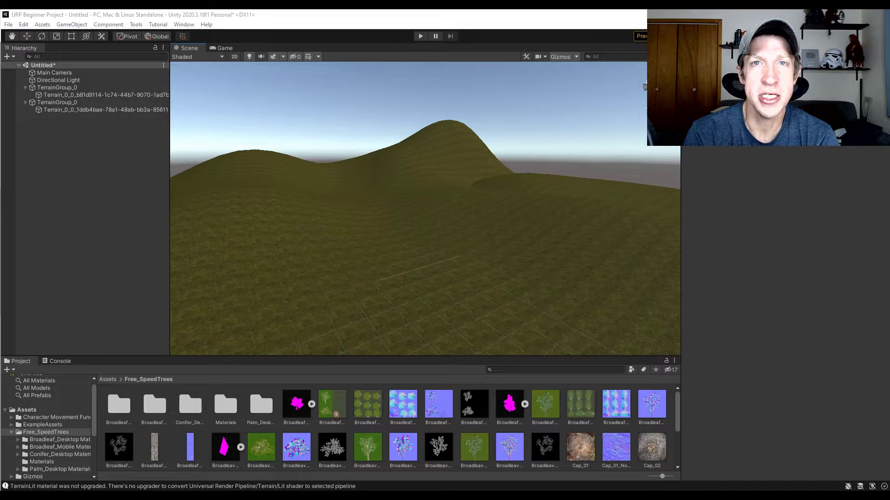
# Orbit the Scene view slightly, then drag the Inspector and Hierarchy dividers outward
pyautogui.moveTo(426, 213); pyautogui.dragTo(397, 212, button='right')
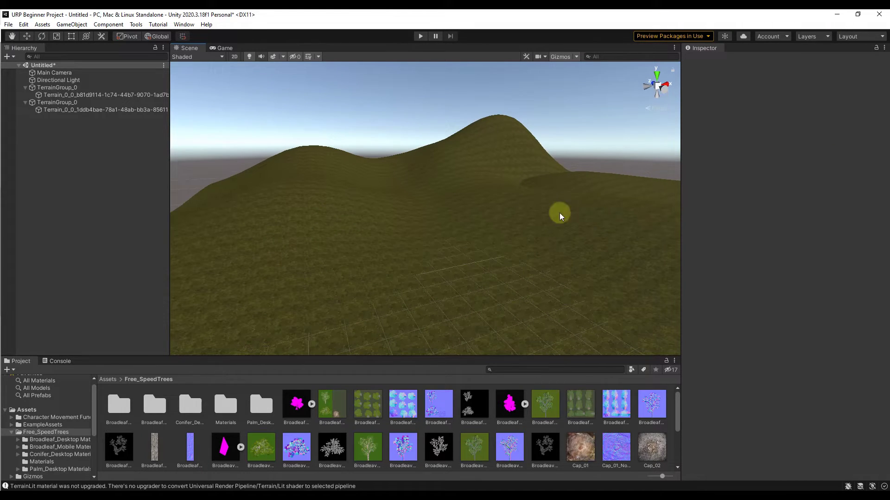
pyautogui.moveTo(679, 224); pyautogui.dragTo(762, 221)
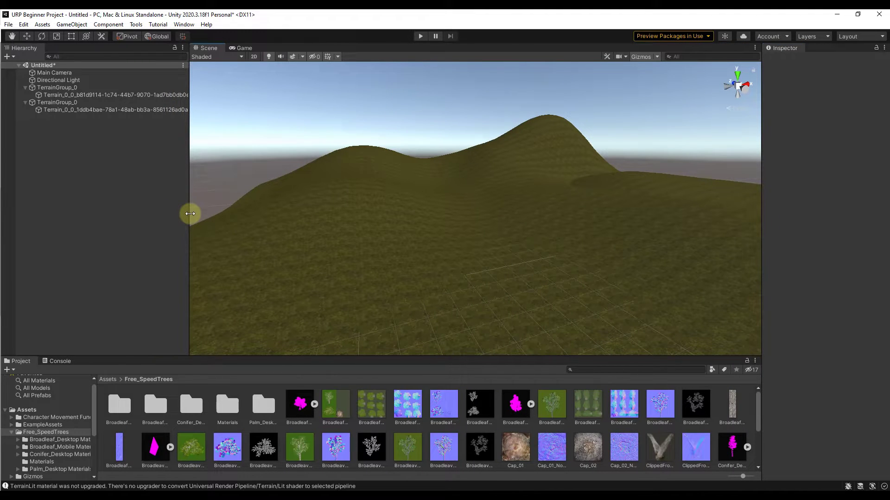
pyautogui.moveTo(189, 213); pyautogui.dragTo(127, 207)
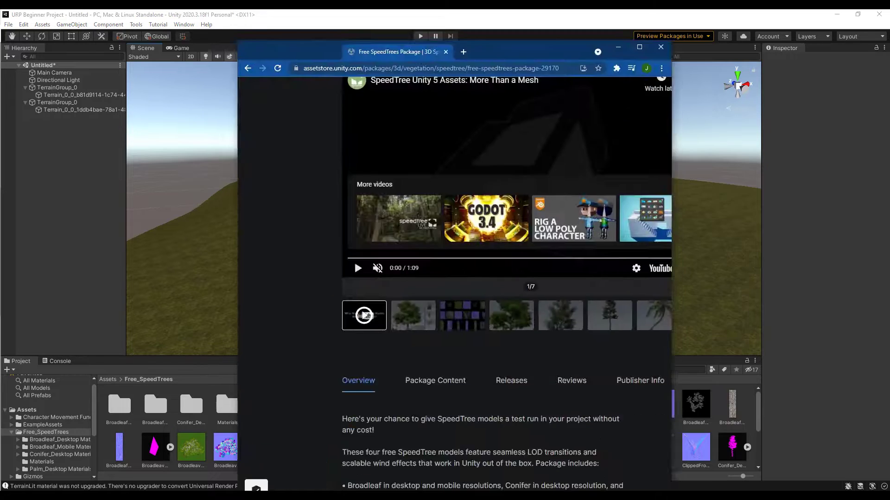
# Scroll the Free SpeedTrees Package store page down to its Overview of included tree models
pyautogui.scroll(5, 519, 200)
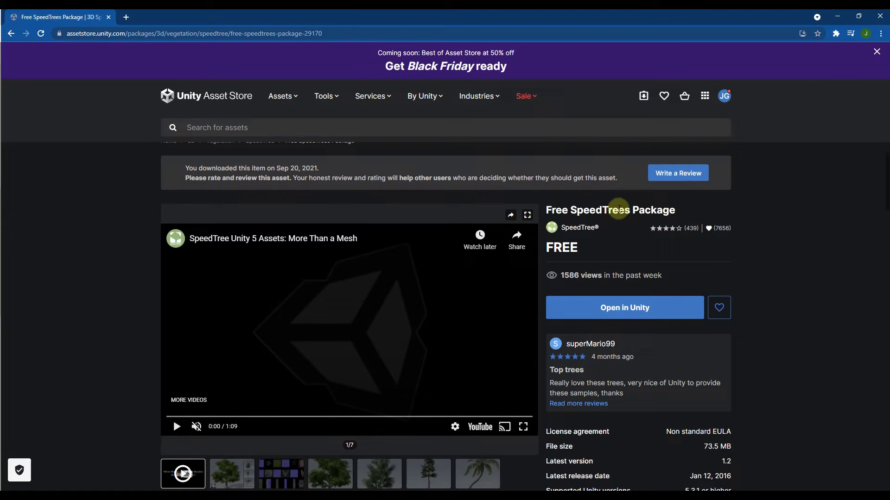
pyautogui.scroll(-1, 154, 277)
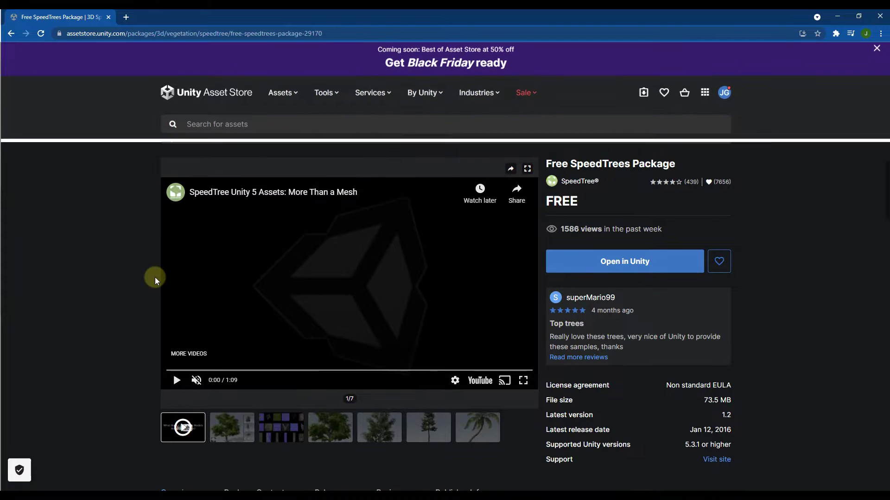
pyautogui.scroll(-6, 155, 277)
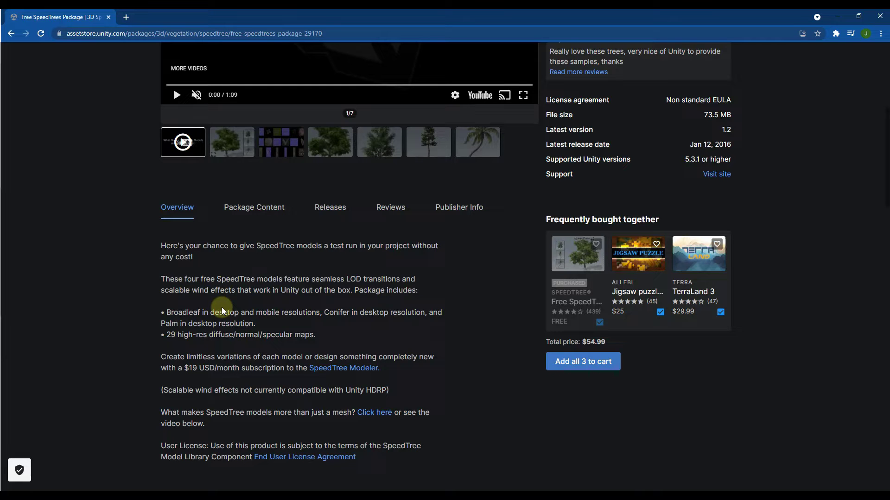
# Back in the editor, select the Terrain object and switch its Terrain component to Paint Trees
pyautogui.click(837, 16)
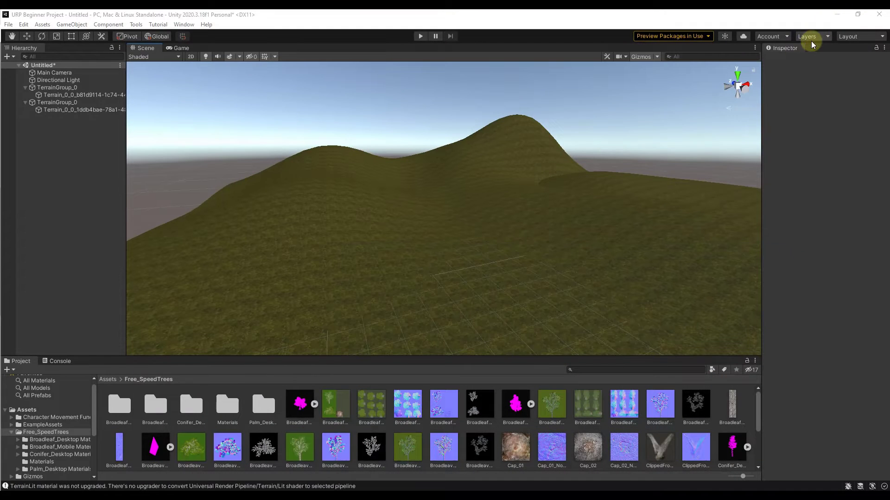
pyautogui.moveTo(494, 208); pyautogui.dragTo(508, 211, button='right')
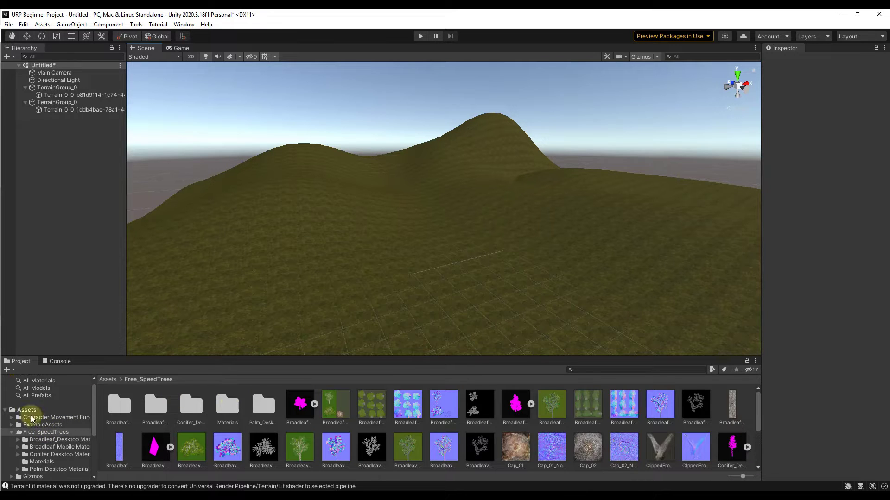
pyautogui.click(317, 267)
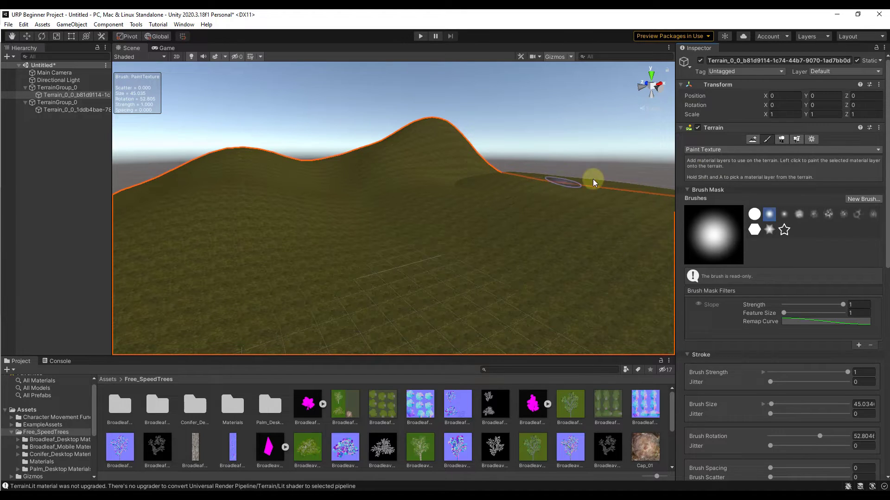
pyautogui.click(782, 140)
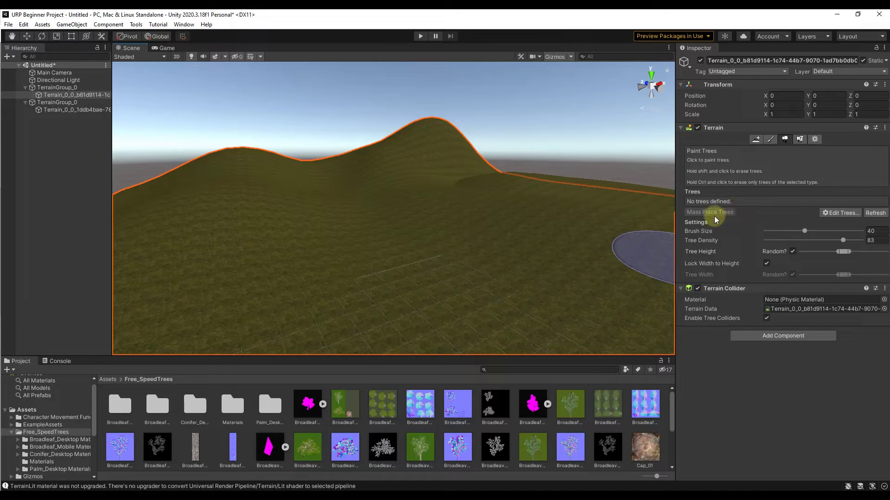
# Add Broadleaf_Mobile as a new tree type via Edit Trees > Add Tree and the prefab picker
pyautogui.click(835, 211)
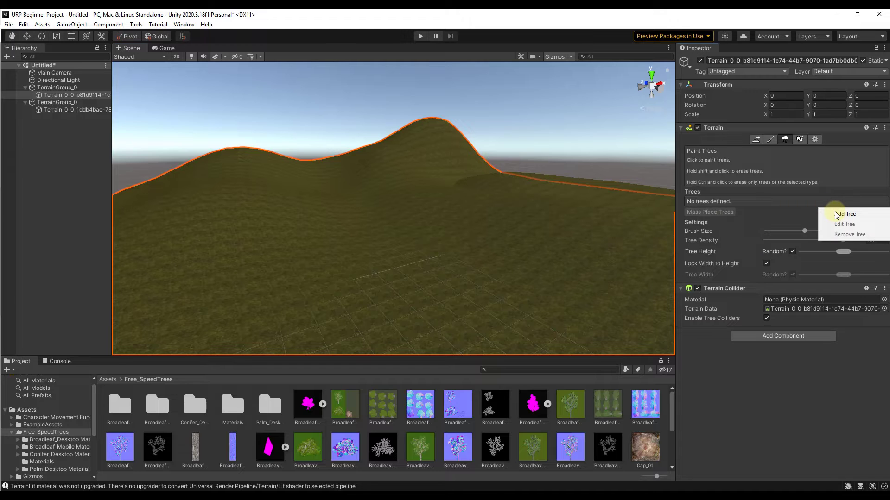
pyautogui.click(841, 215)
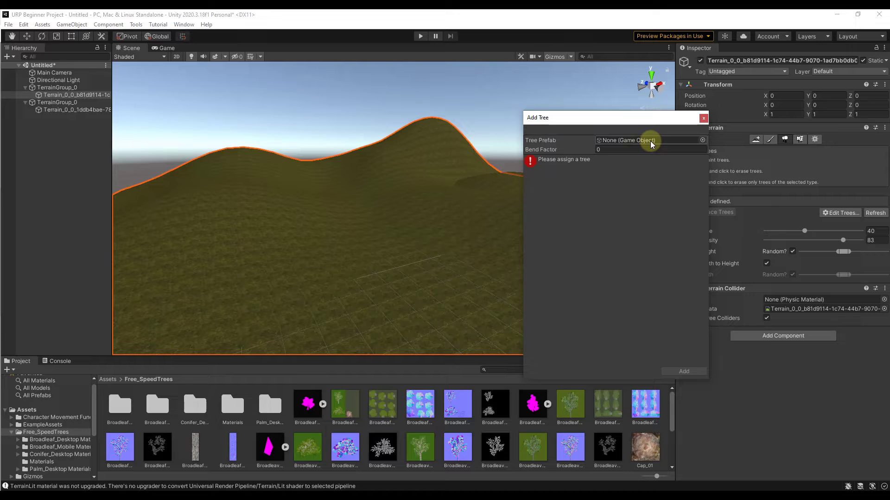
pyautogui.click(702, 141)
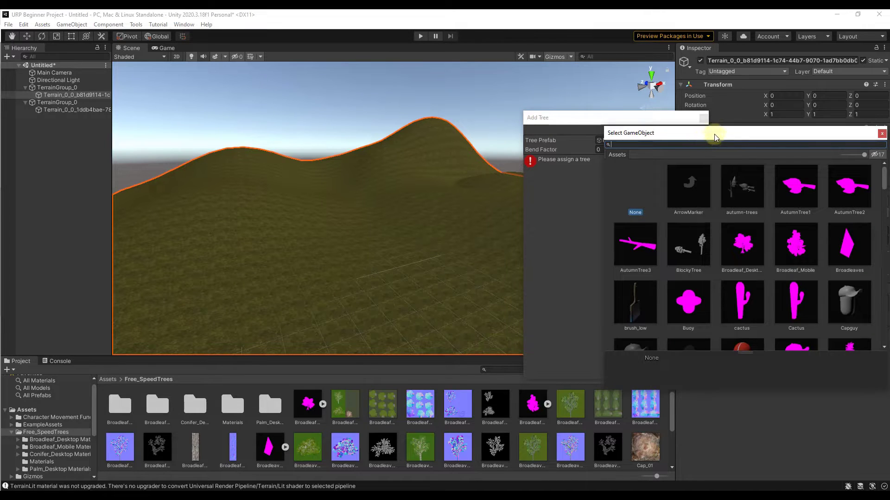
pyautogui.moveTo(731, 147)
pyautogui.mouseDown()
pyautogui.moveTo(727, 192)
pyautogui.moveTo(730, 149)
pyautogui.moveTo(727, 156)
pyautogui.mouseUp()
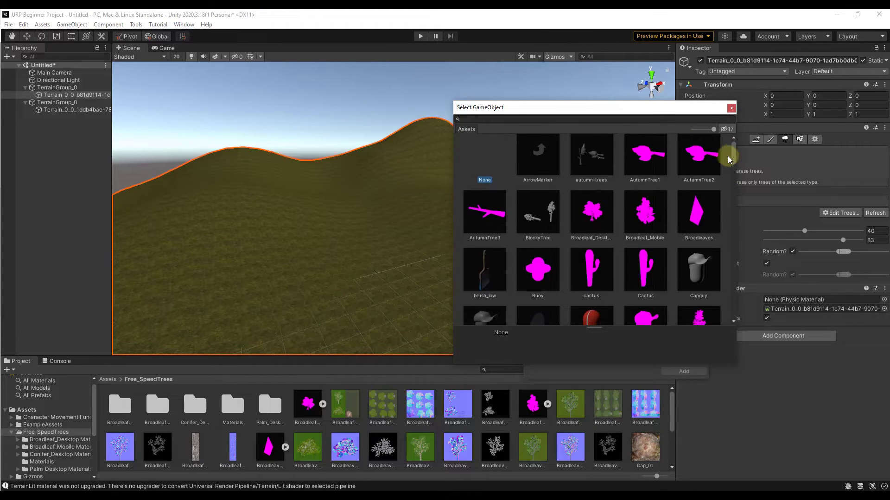
pyautogui.click(648, 218)
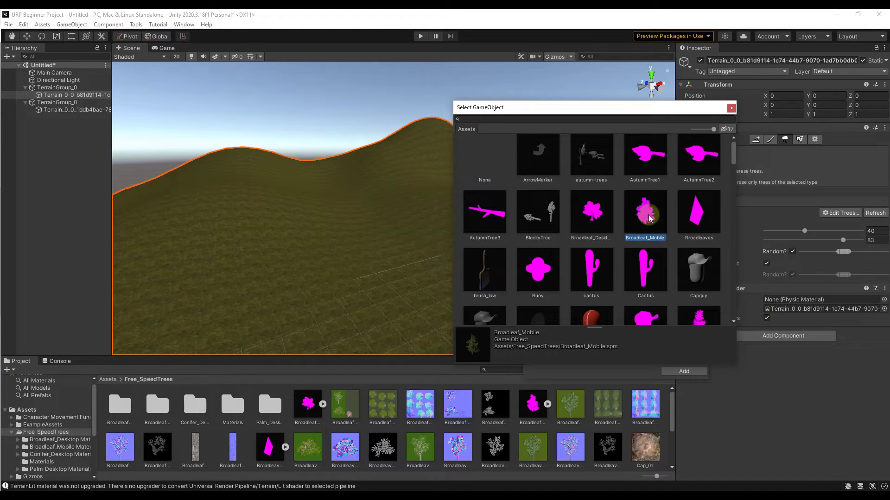
pyautogui.doubleClick(644, 218)
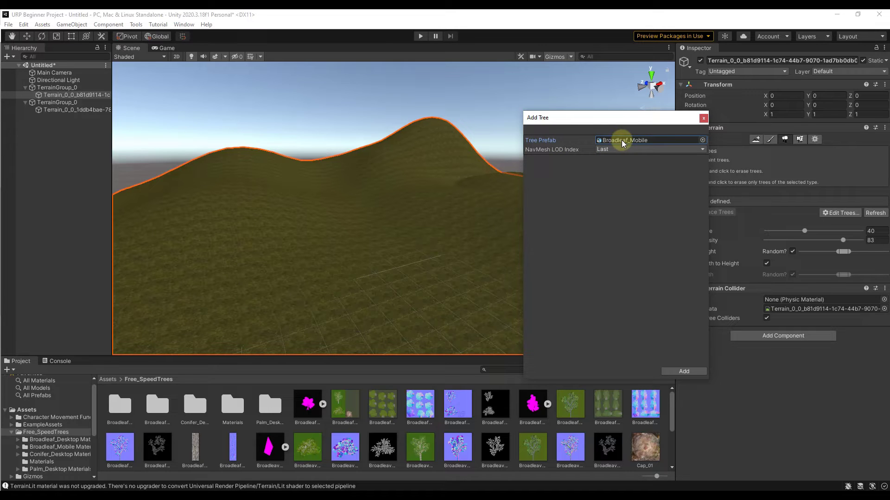
pyautogui.click(680, 372)
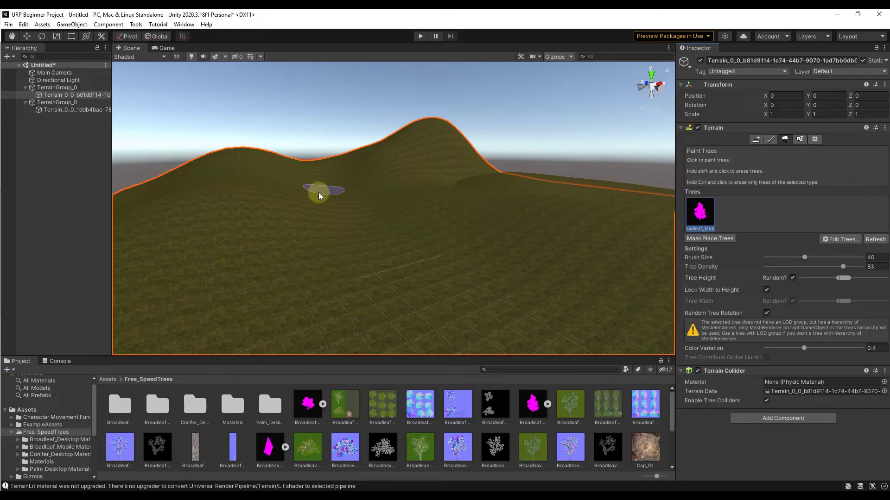
# Paint an S-curved band of Broadleaf_Mobile trees across the hillside, then zoom out and orbit around it
pyautogui.moveTo(260, 184); pyautogui.dragTo(312, 182)
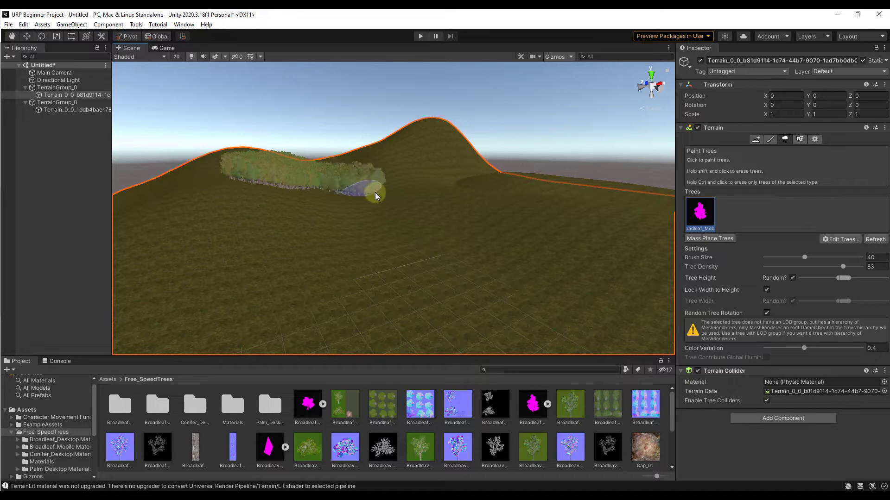
pyautogui.moveTo(375, 193)
pyautogui.mouseDown()
pyautogui.moveTo(418, 205)
pyautogui.moveTo(425, 216)
pyautogui.moveTo(405, 248)
pyautogui.moveTo(350, 269)
pyautogui.moveTo(249, 277)
pyautogui.moveTo(431, 229)
pyautogui.moveTo(290, 279)
pyautogui.moveTo(289, 271)
pyautogui.moveTo(377, 258)
pyautogui.moveTo(403, 244)
pyautogui.moveTo(409, 208)
pyautogui.moveTo(313, 259)
pyautogui.moveTo(309, 251)
pyautogui.moveTo(283, 259)
pyautogui.moveTo(285, 268)
pyautogui.moveTo(413, 239)
pyautogui.moveTo(371, 231)
pyautogui.mouseUp()
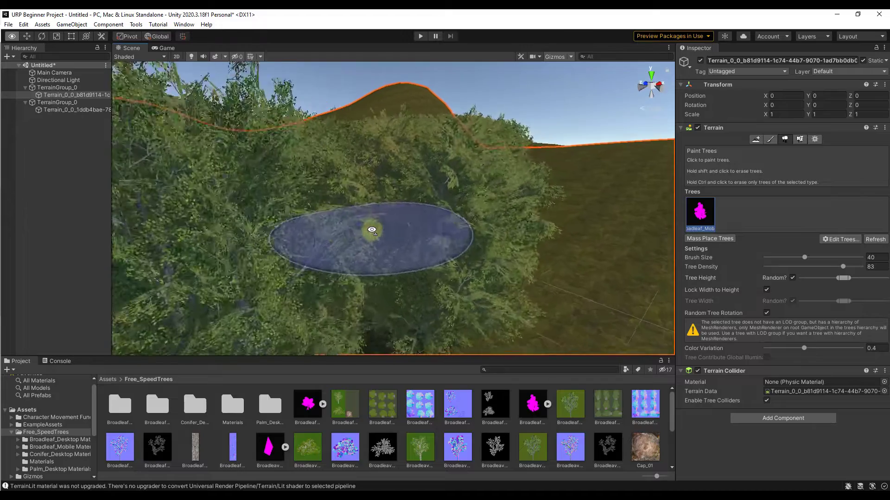
pyautogui.scroll(-10, 342, 232)
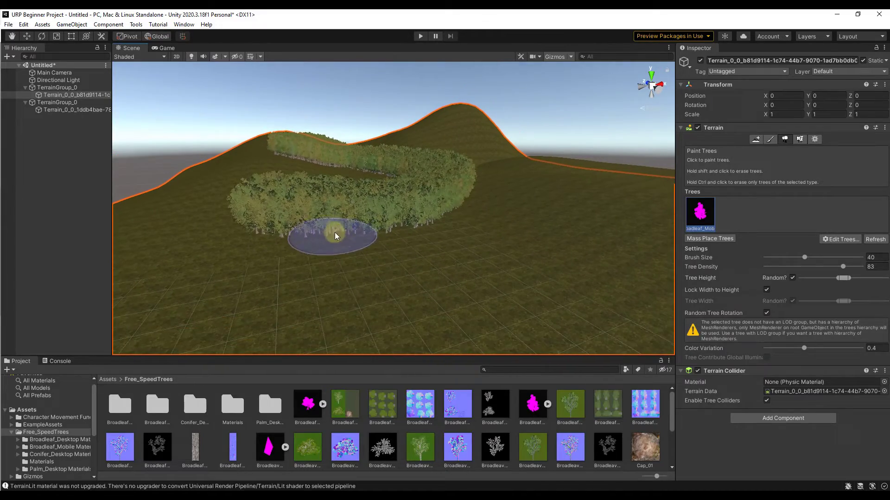
pyautogui.press('q')
pyautogui.moveTo(405, 205)
pyautogui.keyDown('alt'); pyautogui.mouseDown()
pyautogui.moveTo(397, 207)
pyautogui.moveTo(435, 204)
pyautogui.moveTo(385, 202)
pyautogui.moveTo(417, 229)
pyautogui.moveTo(402, 208)
pyautogui.mouseUp(); pyautogui.keyUp('alt')
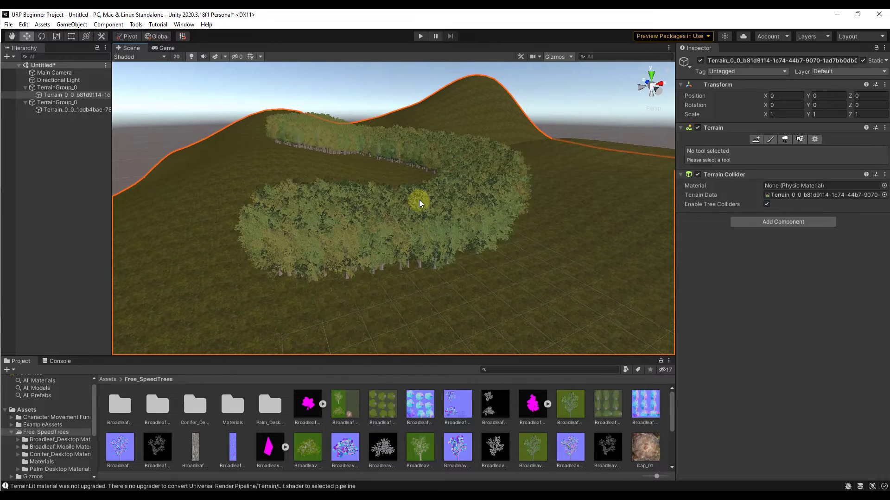
# Undo the S-band, then test a size-229 tree brush on the hillside and erase the result
pyautogui.hotkey('ctrl', 'z')
pyautogui.click(784, 139)
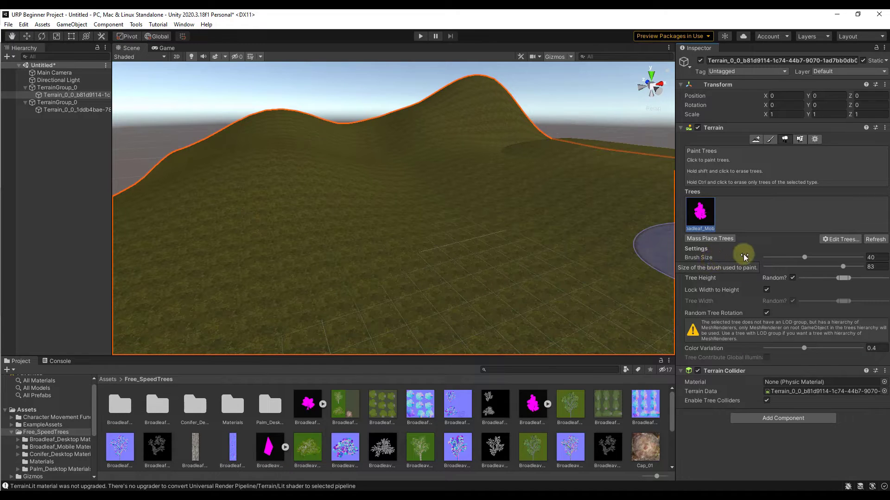
pyautogui.moveTo(804, 258); pyautogui.dragTo(840, 258)
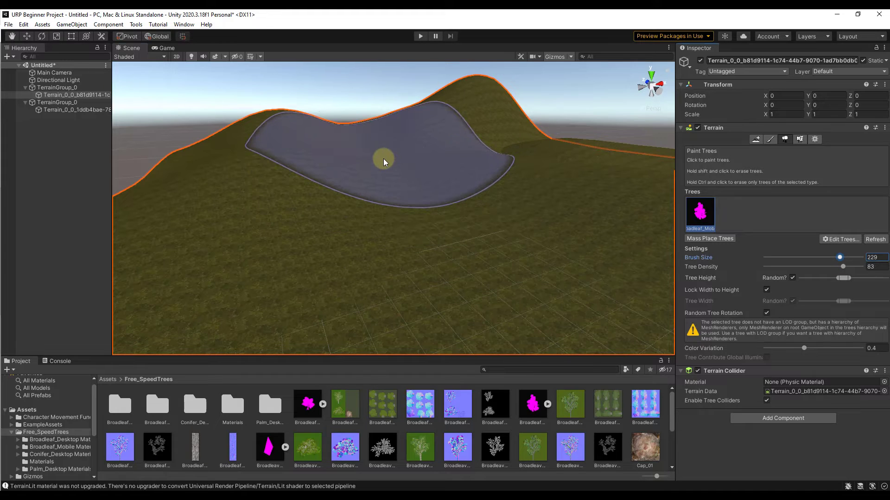
pyautogui.click(383, 158)
pyautogui.moveTo(383, 159)
pyautogui.keyDown('shift'); pyautogui.mouseDown()
pyautogui.moveTo(450, 147)
pyautogui.moveTo(494, 153)
pyautogui.moveTo(485, 160)
pyautogui.mouseUp(); pyautogui.keyUp('shift')
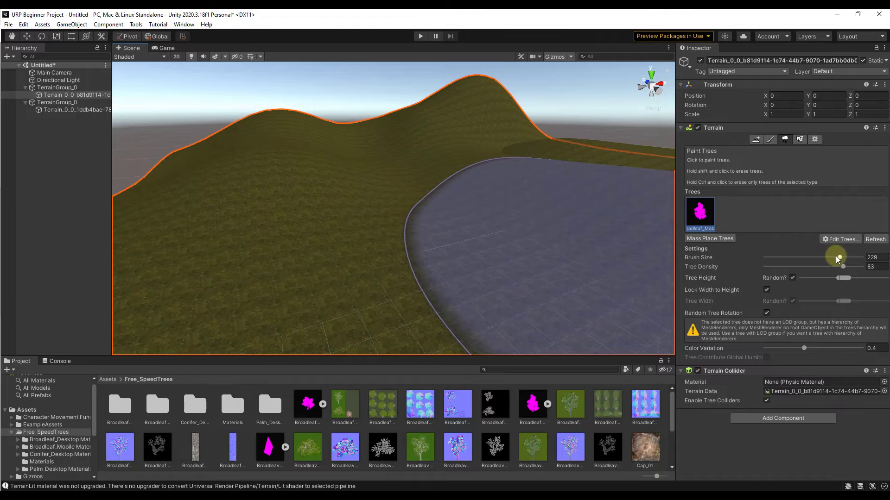
# Shrink the brush to minimum size, test-paint a single tree and a short row, then undo
pyautogui.moveTo(838, 258); pyautogui.dragTo(763, 258)
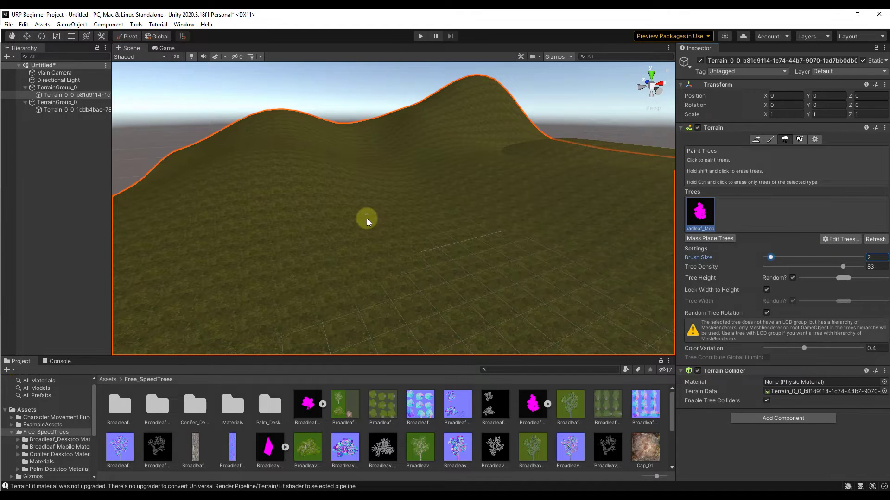
pyautogui.click(363, 232)
pyautogui.moveTo(391, 219); pyautogui.dragTo(458, 207)
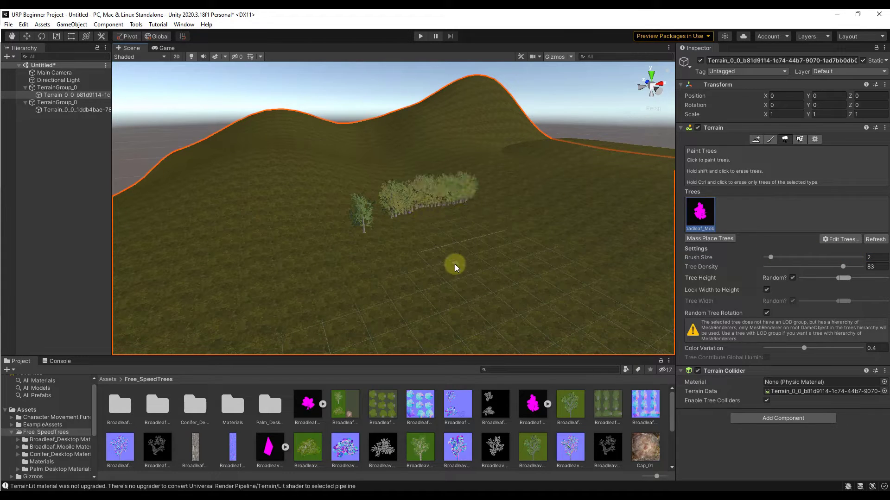
pyautogui.hotkey('ctrl', 'z')
pyautogui.hotkey('ctrl', 'z')
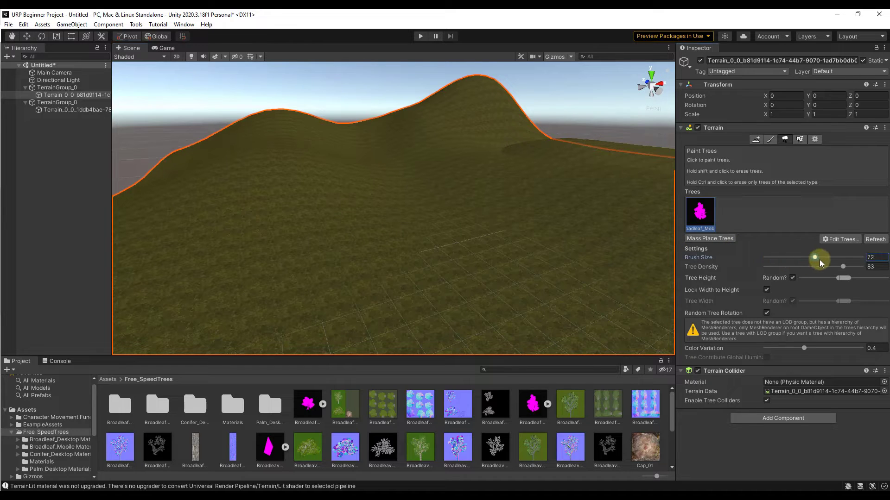
# Lower the tree density, undo a test patch, and paint a sparse broadleaf cluster on the left hillside
pyautogui.moveTo(843, 267); pyautogui.dragTo(794, 268)
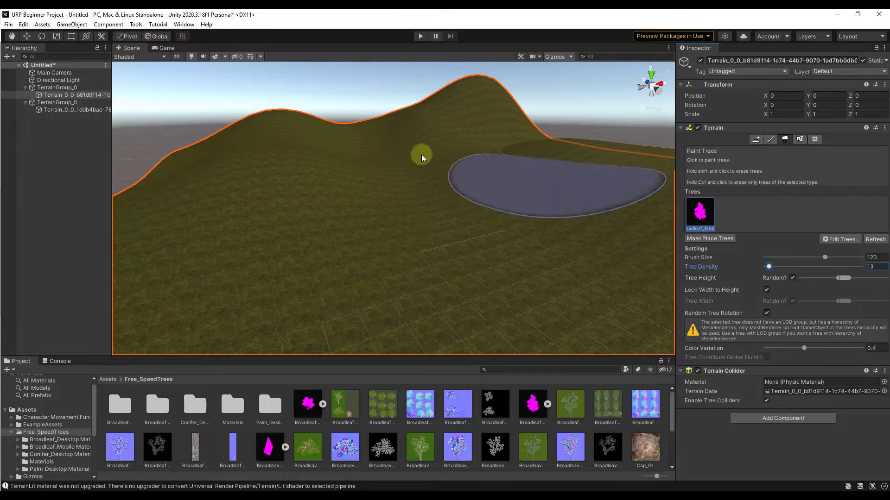
pyautogui.moveTo(293, 170)
pyautogui.mouseDown()
pyautogui.moveTo(437, 157)
pyautogui.moveTo(528, 165)
pyautogui.moveTo(542, 215)
pyautogui.moveTo(321, 227)
pyautogui.moveTo(425, 206)
pyautogui.moveTo(391, 189)
pyautogui.moveTo(357, 219)
pyautogui.moveTo(404, 215)
pyautogui.moveTo(423, 186)
pyautogui.mouseUp()
pyautogui.hotkey('ctrl', 'z')
pyautogui.hotkey('ctrl', 'z')
pyautogui.hotkey('ctrl', 'z')
pyautogui.hotkey('ctrl', 'z')
pyautogui.hotkey('ctrl', 'z')
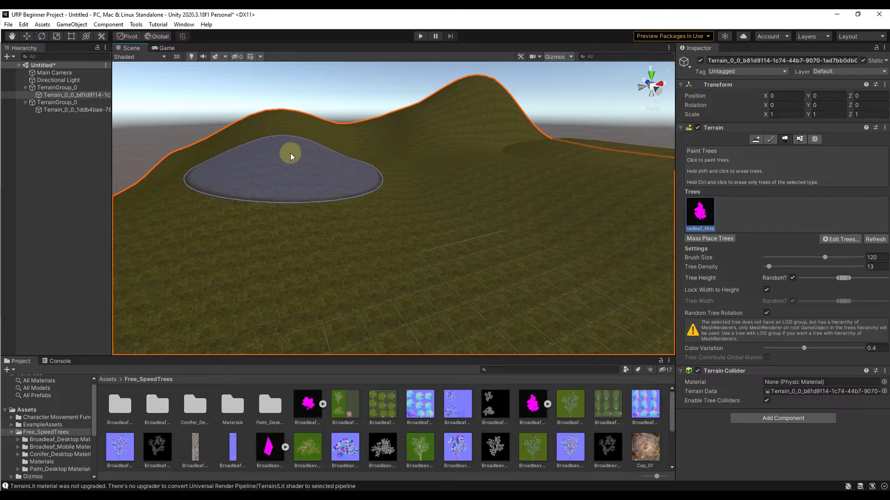
pyautogui.click(265, 157)
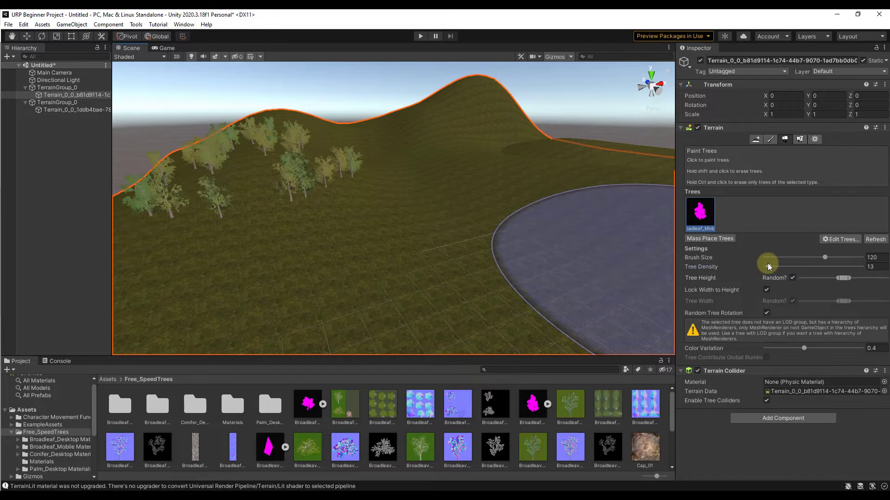
# Set tree density to 83 and paint broadleaf trees along the far right-hand slope
pyautogui.moveTo(768, 267); pyautogui.dragTo(828, 273)
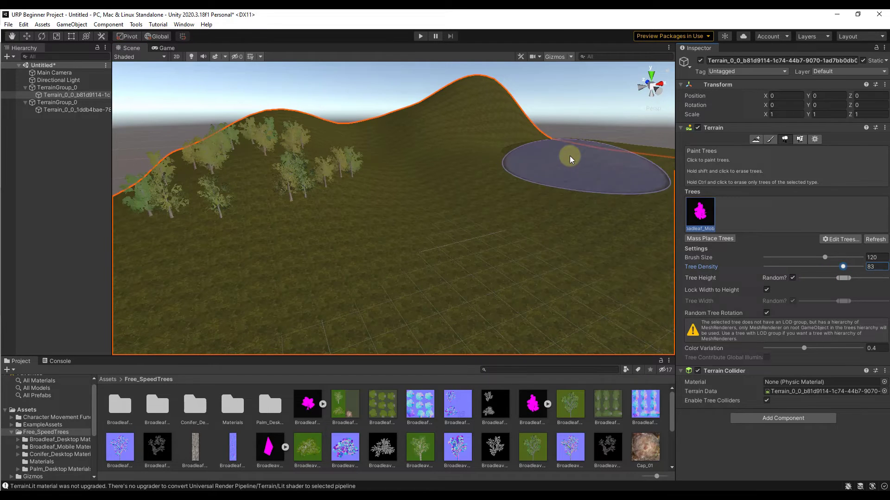
pyautogui.click(568, 152)
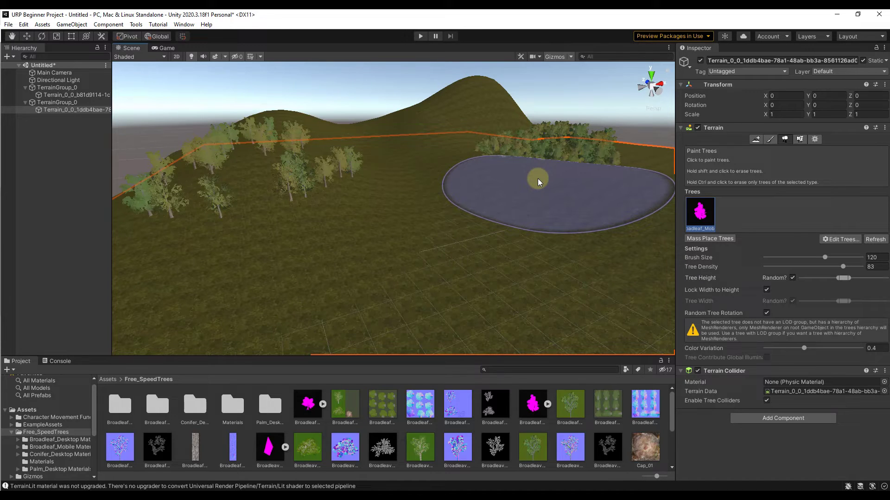
pyautogui.moveTo(537, 179)
pyautogui.mouseDown()
pyautogui.moveTo(515, 163)
pyautogui.moveTo(497, 170)
pyautogui.moveTo(547, 198)
pyautogui.mouseUp()
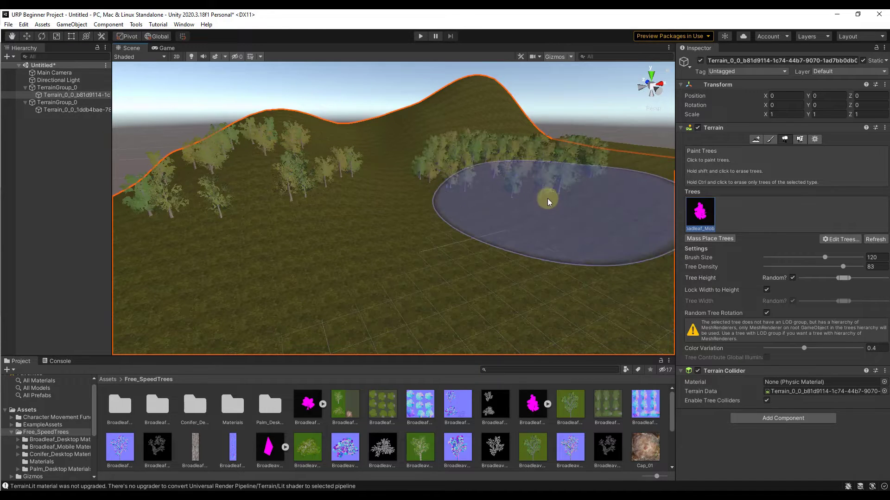
pyautogui.click(502, 165)
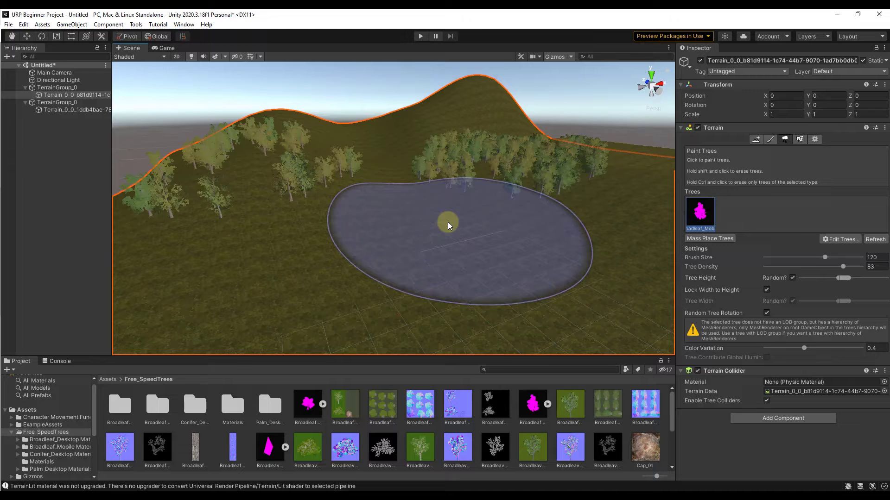
pyautogui.press('w')
pyautogui.moveTo(447, 222); pyautogui.dragTo(613, 261, button='right')
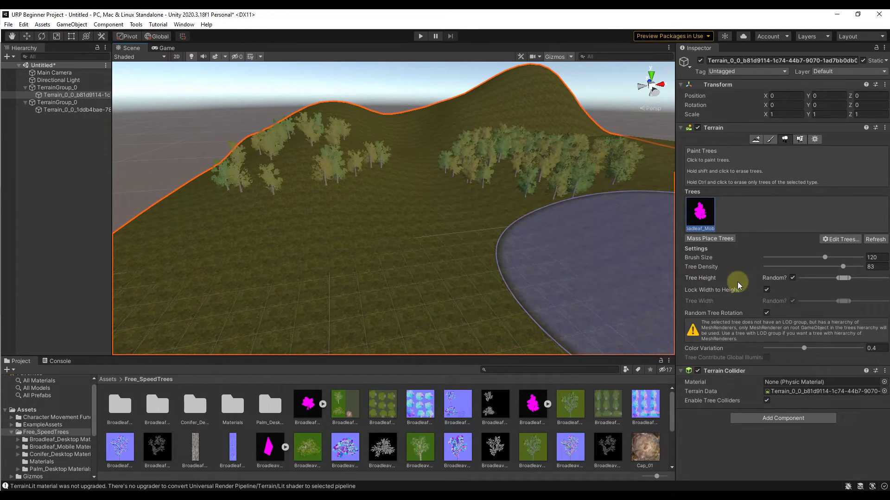
# Enable Tree Height Random with a wider min-max range, then undo a dense test patch
pyautogui.click(792, 278)
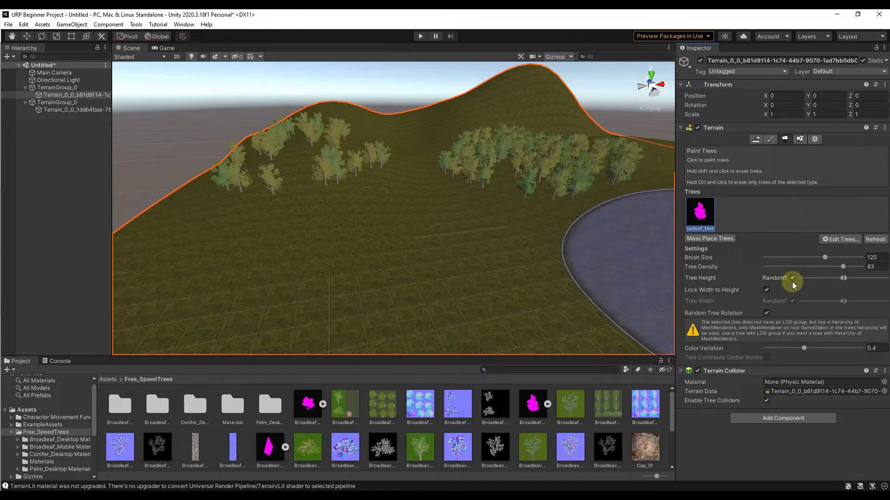
pyautogui.click(843, 278)
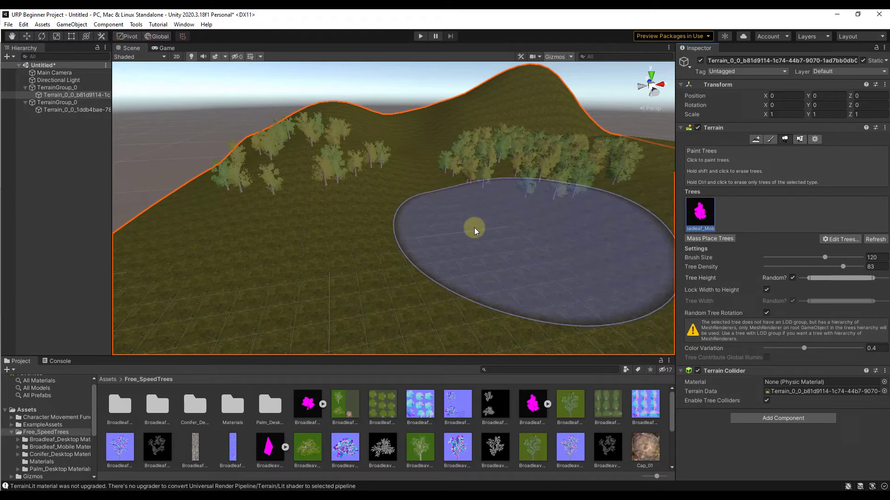
pyautogui.moveTo(413, 238)
pyautogui.mouseDown()
pyautogui.moveTo(529, 250)
pyautogui.moveTo(538, 227)
pyautogui.moveTo(552, 222)
pyautogui.moveTo(561, 240)
pyautogui.moveTo(655, 248)
pyautogui.mouseUp()
pyautogui.hotkey('ctrl', 'z')
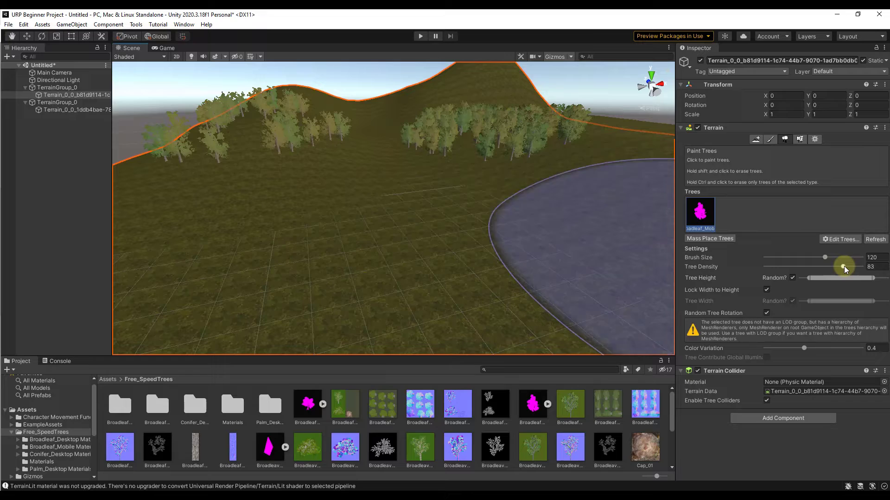
# At density 21, spread sparse broadleaf trees over the foreground, then orbit and fly to inspect them
pyautogui.moveTo(844, 266); pyautogui.dragTo(777, 266)
pyautogui.click(343, 223)
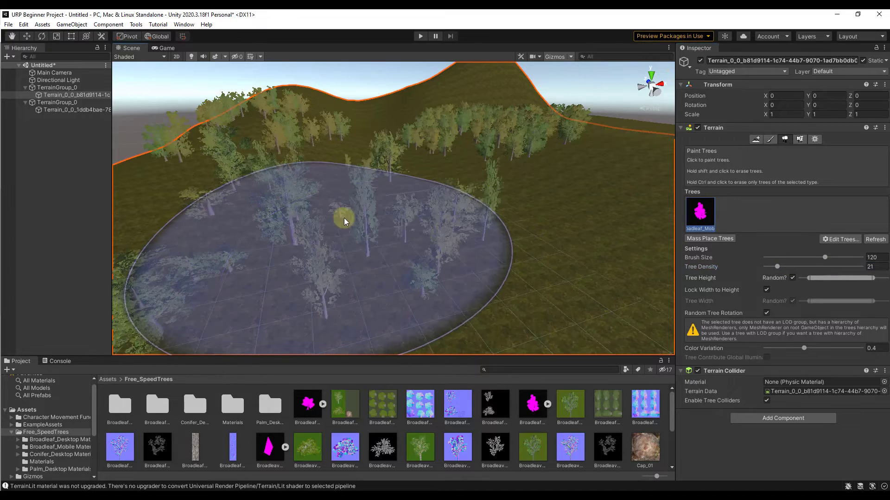
pyautogui.moveTo(344, 218)
pyautogui.keyDown('alt'); pyautogui.mouseDown()
pyautogui.moveTo(401, 229)
pyautogui.moveTo(363, 221)
pyautogui.moveTo(367, 191)
pyautogui.moveTo(429, 175)
pyautogui.moveTo(393, 164)
pyautogui.moveTo(384, 175)
pyautogui.moveTo(266, 187)
pyautogui.mouseUp(); pyautogui.keyUp('alt')
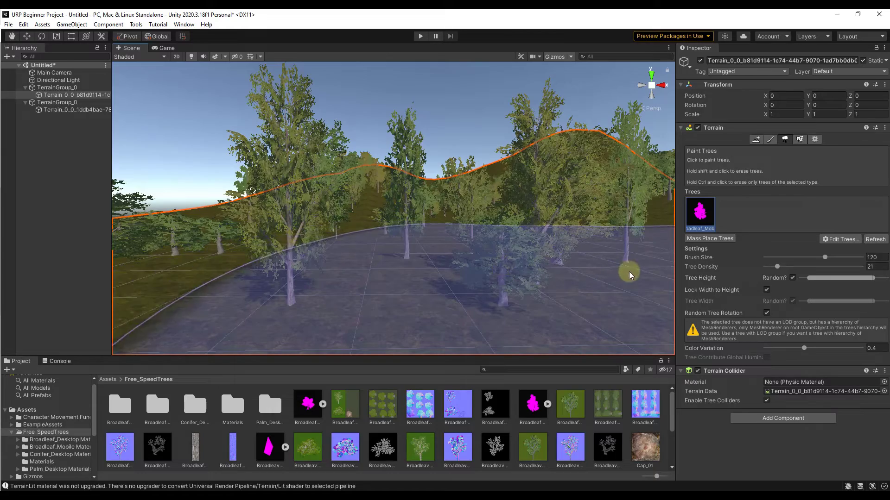
pyautogui.keyDown('alt'); pyautogui.moveTo(628, 270); pyautogui.dragTo(416, 255); pyautogui.keyUp('alt')
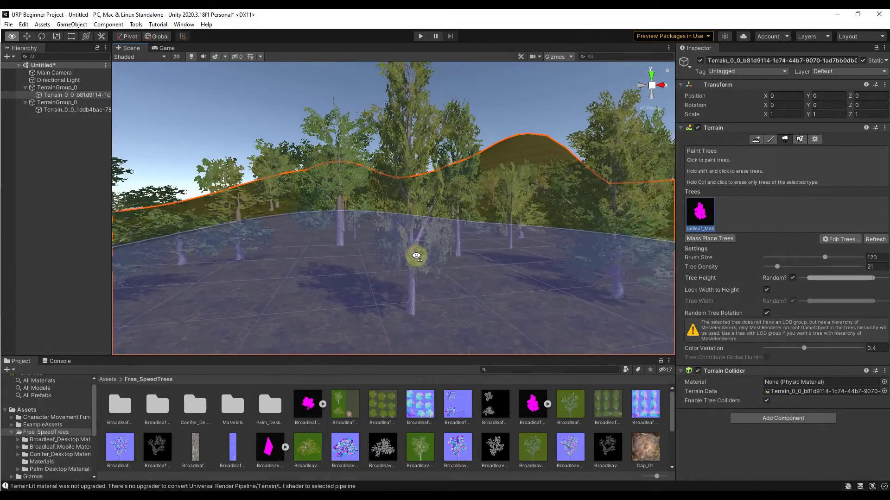
pyautogui.scroll(-5, 459, 243)
pyautogui.scroll(4, 465, 234)
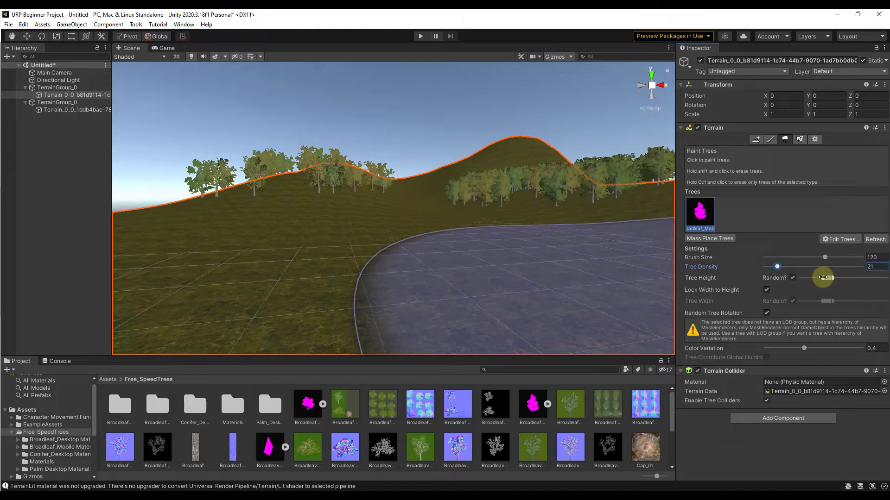
pyautogui.moveTo(381, 236); pyautogui.dragTo(432, 240, button='right')
# Shift-drag the tree brush across the foreground and hills to erase every painted broadleaf tree
pyautogui.scroll(-5, 423, 240)
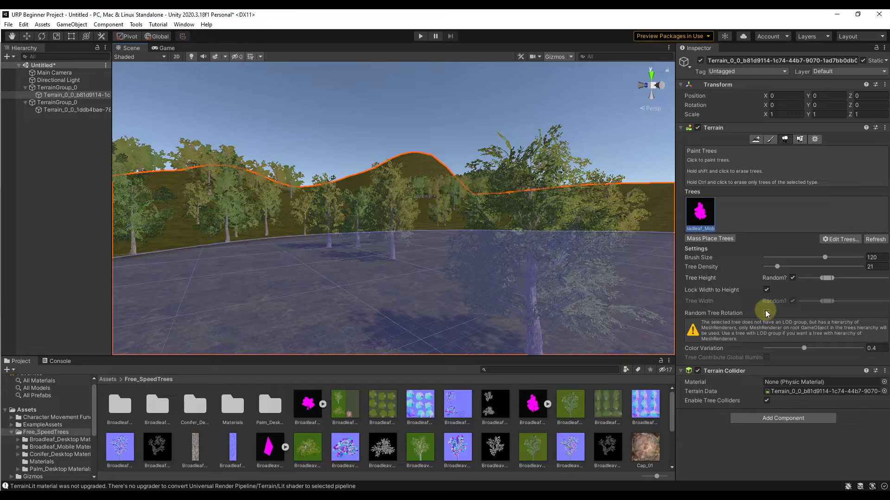
pyautogui.moveTo(481, 240); pyautogui.dragTo(402, 278, button='right')
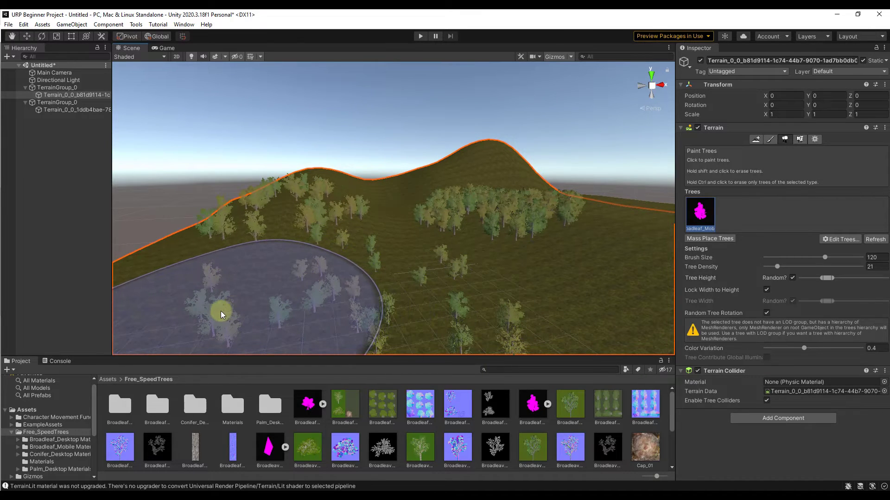
pyautogui.moveTo(221, 310)
pyautogui.keyDown('shift'); pyautogui.mouseDown()
pyautogui.moveTo(397, 310)
pyautogui.moveTo(395, 277)
pyautogui.moveTo(361, 230)
pyautogui.moveTo(315, 206)
pyautogui.moveTo(279, 203)
pyautogui.moveTo(255, 222)
pyautogui.moveTo(325, 239)
pyautogui.moveTo(475, 219)
pyautogui.moveTo(468, 199)
pyautogui.moveTo(555, 215)
pyautogui.mouseUp(); pyautogui.keyUp('shift')
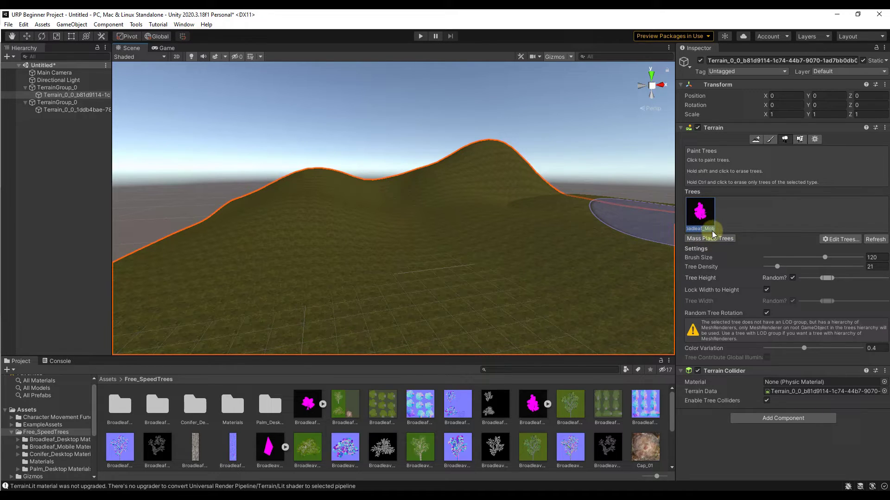
# Add the Conifer_Desktop SpeedTree prefab as a new terrain tree type beside Broadleaf_Mobile
pyautogui.click(840, 240)
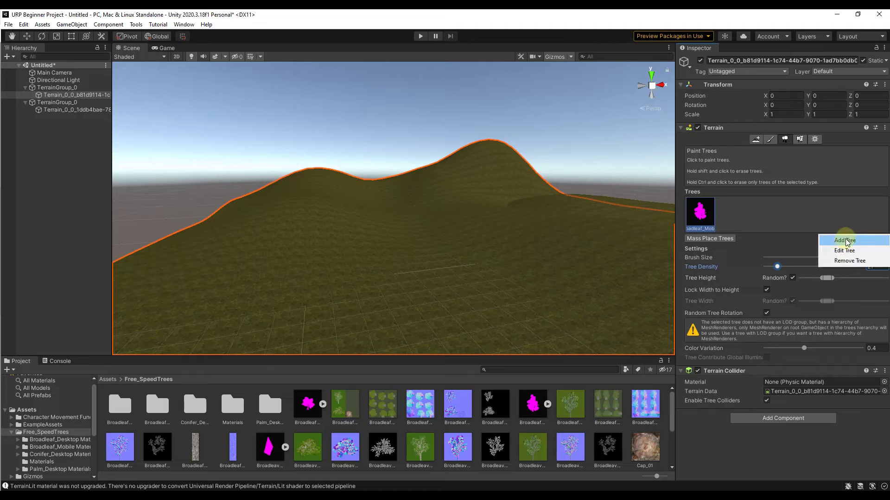
pyautogui.click(845, 241)
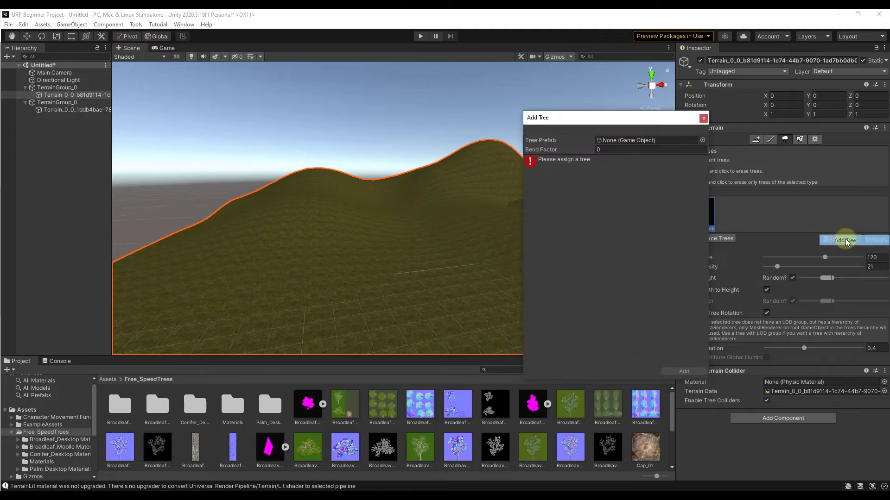
pyautogui.click(703, 141)
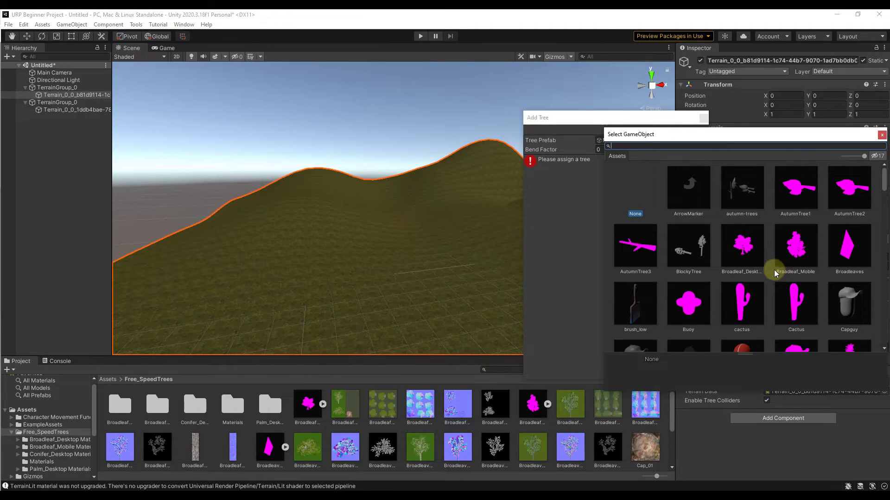
pyautogui.scroll(-6, 802, 250)
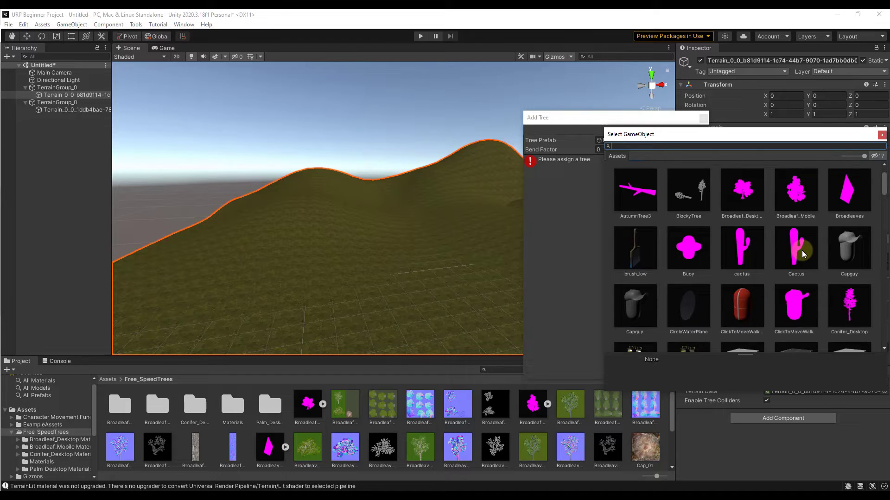
pyautogui.scroll(-15, 803, 258)
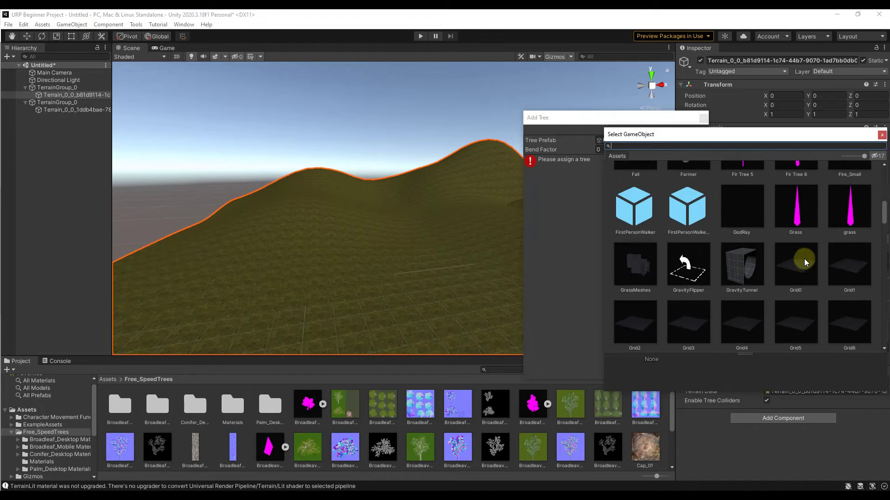
pyautogui.scroll(15, 796, 270)
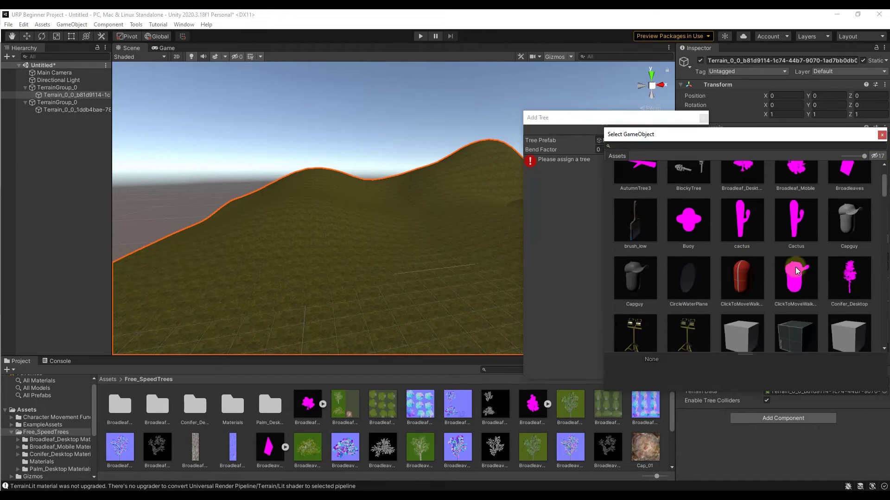
pyautogui.click(849, 285)
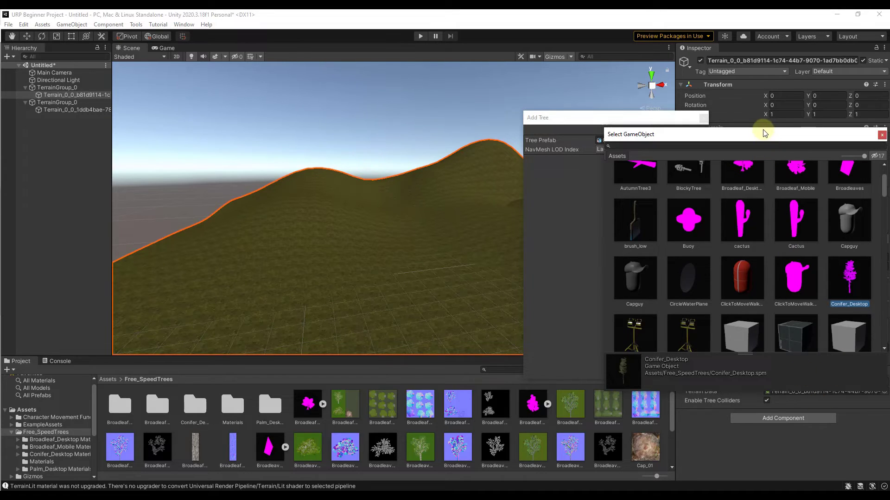
pyautogui.moveTo(764, 133); pyautogui.dragTo(498, 127)
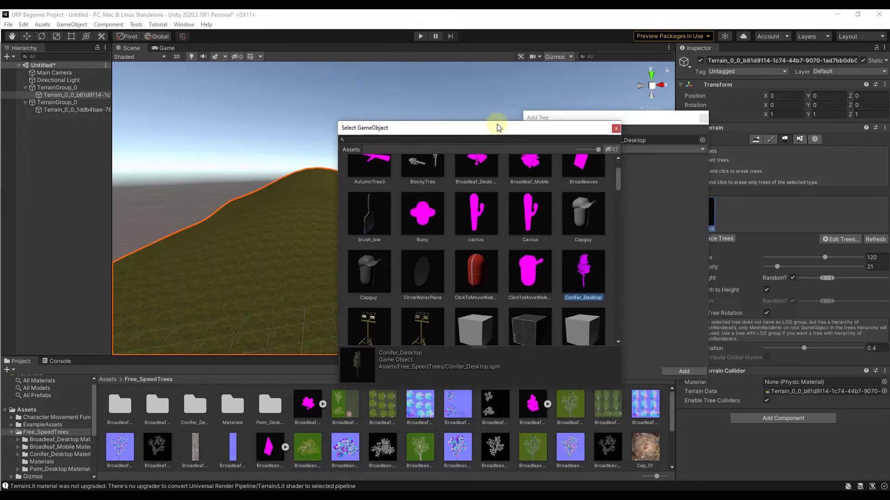
pyautogui.doubleClick(586, 275)
pyautogui.click(684, 372)
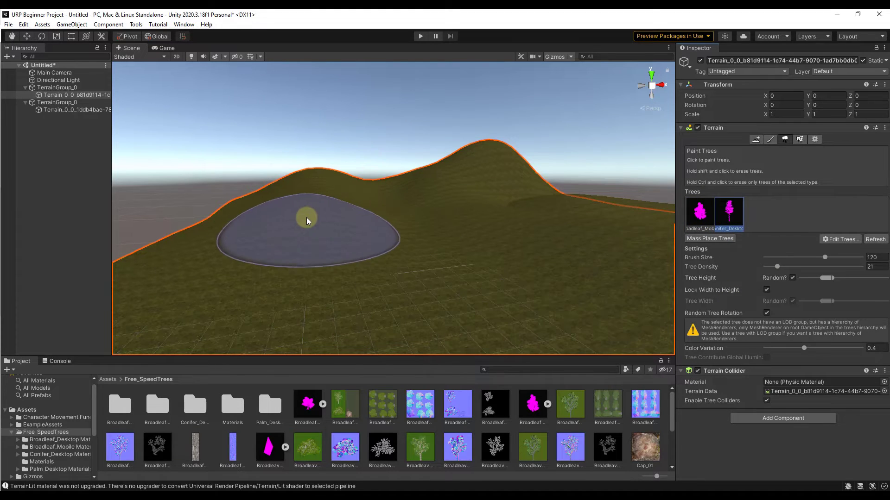
# Paint conifer and broadleaf trees across the left hillside
pyautogui.moveTo(307, 218); pyautogui.dragTo(387, 227, button='right')
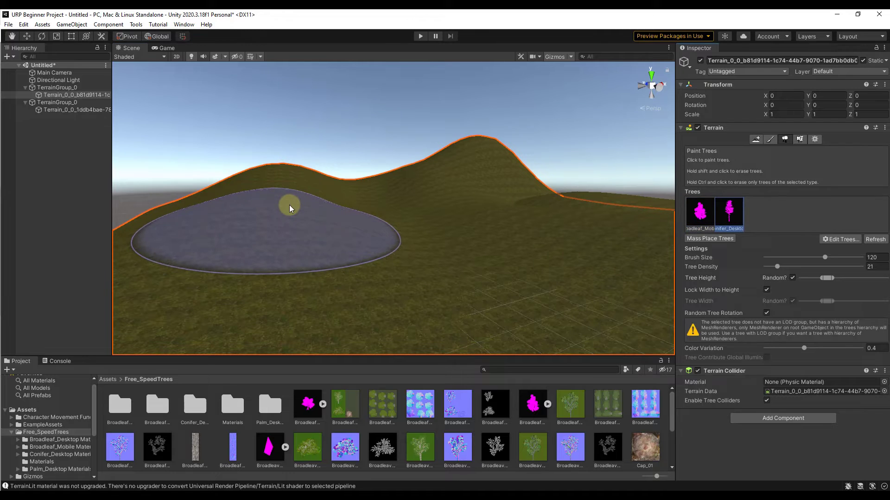
pyautogui.moveTo(289, 205)
pyautogui.mouseDown()
pyautogui.moveTo(448, 217)
pyautogui.moveTo(494, 216)
pyautogui.moveTo(526, 200)
pyautogui.moveTo(512, 202)
pyautogui.moveTo(679, 227)
pyautogui.mouseUp()
pyautogui.click(699, 211)
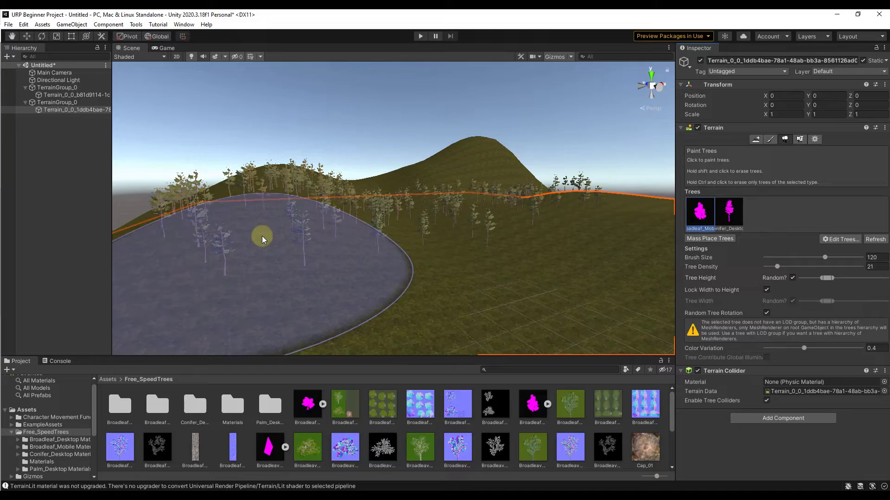
pyautogui.moveTo(263, 235)
pyautogui.mouseDown()
pyautogui.moveTo(341, 215)
pyautogui.moveTo(454, 216)
pyautogui.moveTo(470, 199)
pyautogui.moveTo(536, 200)
pyautogui.mouseUp()
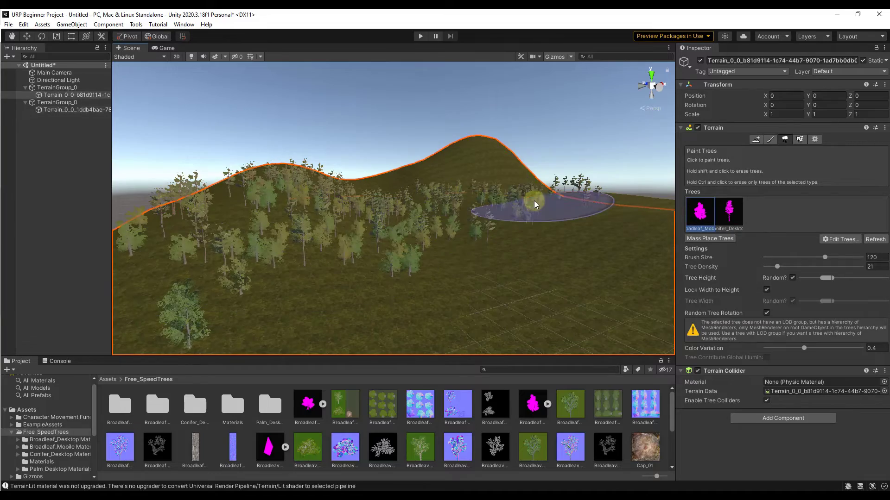
pyautogui.moveTo(536, 201)
pyautogui.mouseDown(button='right')
pyautogui.moveTo(425, 248)
pyautogui.moveTo(432, 253)
pyautogui.moveTo(427, 199)
pyautogui.moveTo(433, 222)
pyautogui.moveTo(481, 238)
pyautogui.moveTo(459, 235)
pyautogui.moveTo(452, 246)
pyautogui.mouseUp(button='right')
pyautogui.press('w')
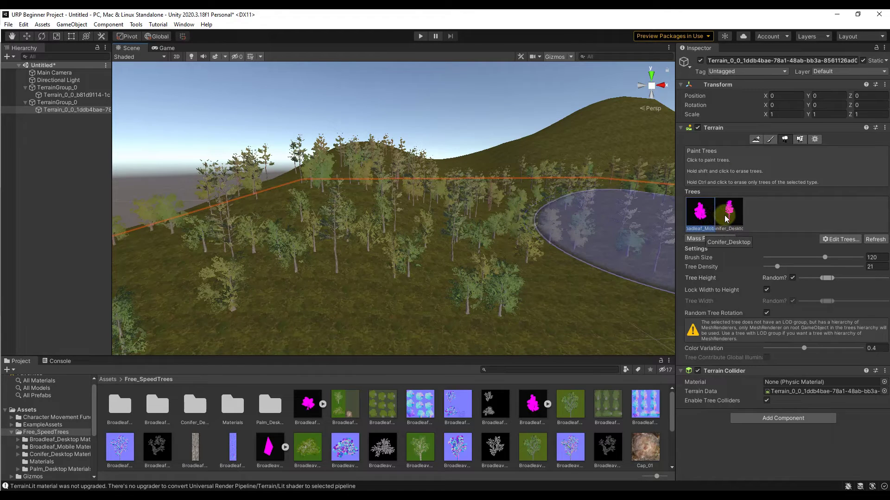
# Choose the conifer for painting, select the second terrain piece, and undo the painted trees
pyautogui.click(727, 216)
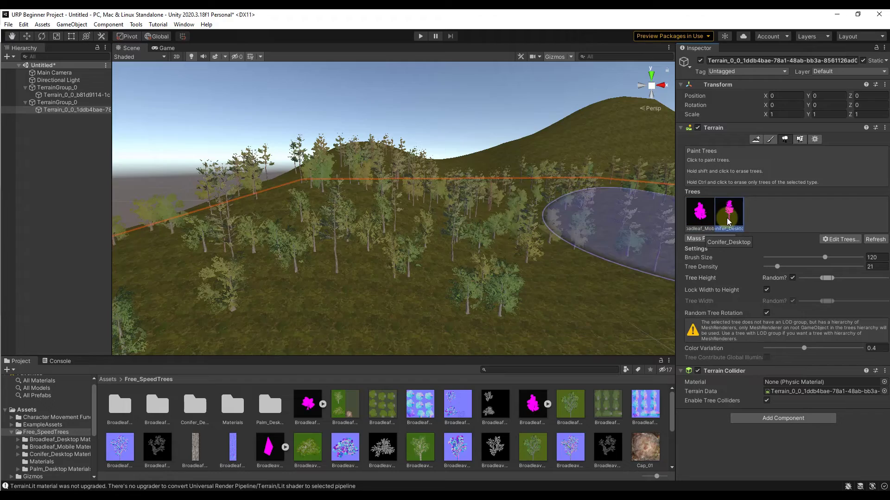
pyautogui.moveTo(496, 214)
pyautogui.keyDown('alt'); pyautogui.mouseDown()
pyautogui.moveTo(507, 224)
pyautogui.moveTo(465, 221)
pyautogui.moveTo(357, 180)
pyautogui.mouseUp(); pyautogui.keyUp('alt')
pyautogui.click(358, 180)
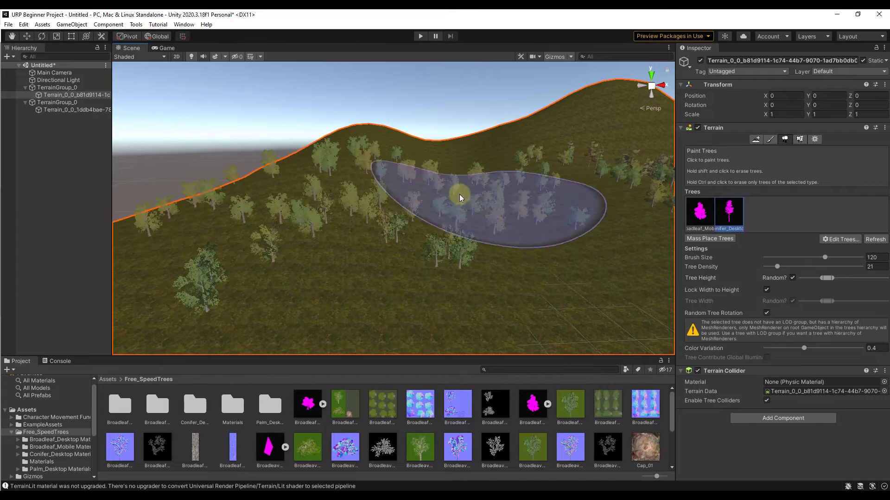
pyautogui.keyDown('alt'); pyautogui.moveTo(247, 202); pyautogui.dragTo(522, 189); pyautogui.keyUp('alt')
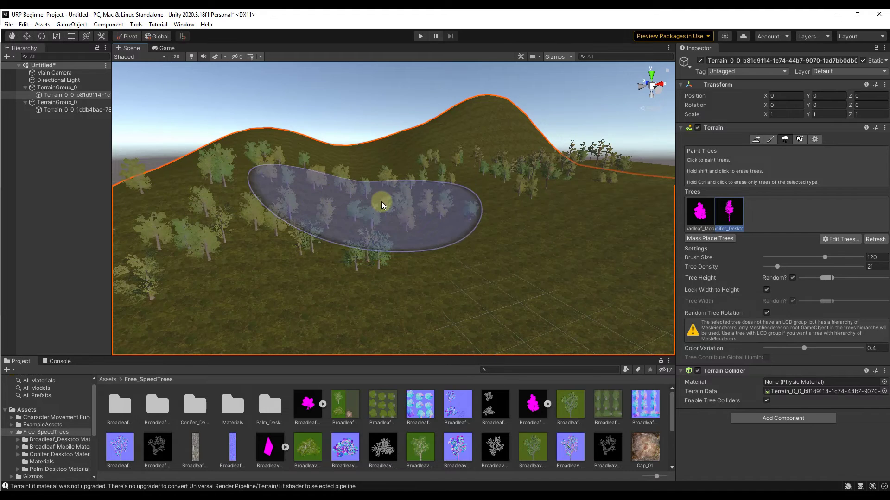
pyautogui.hotkey('ctrl', 'z')
# Select the broadleaf tree and set Mass Place Trees to 3000 trees
pyautogui.click(699, 212)
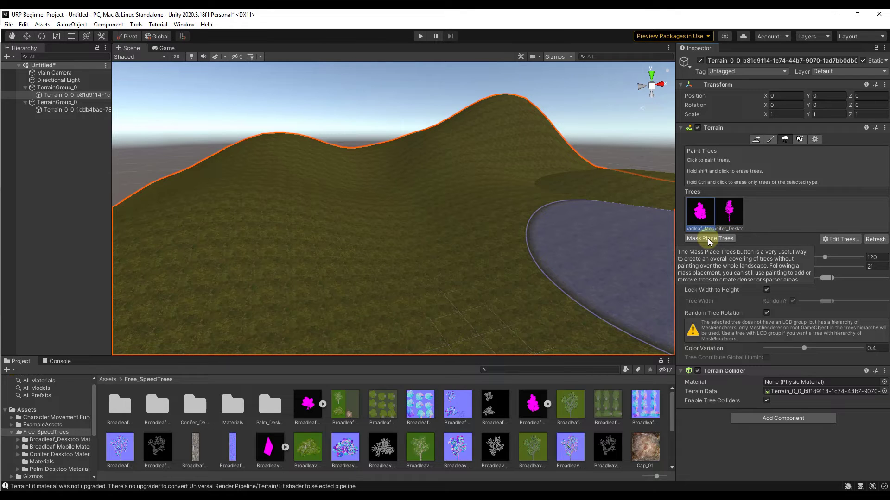
pyautogui.keyDown('alt'); pyautogui.moveTo(658, 222); pyautogui.dragTo(719, 199); pyautogui.keyUp('alt')
pyautogui.click(704, 239)
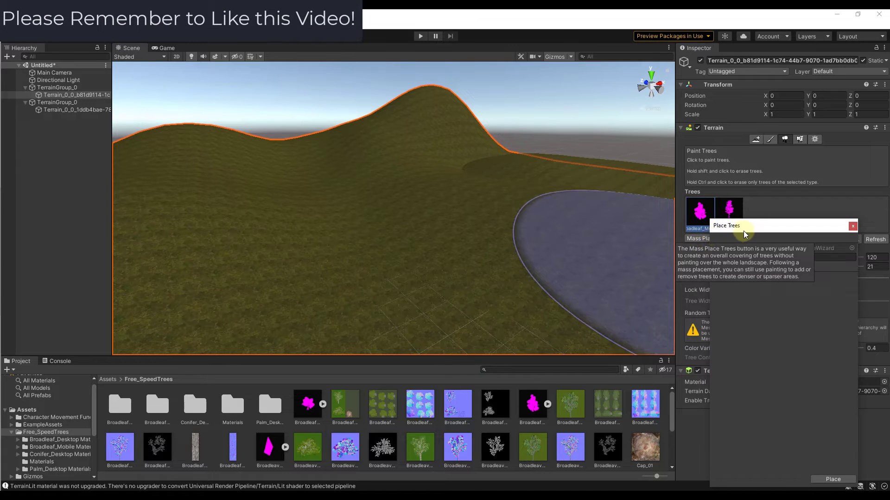
pyautogui.moveTo(744, 230); pyautogui.dragTo(467, 118)
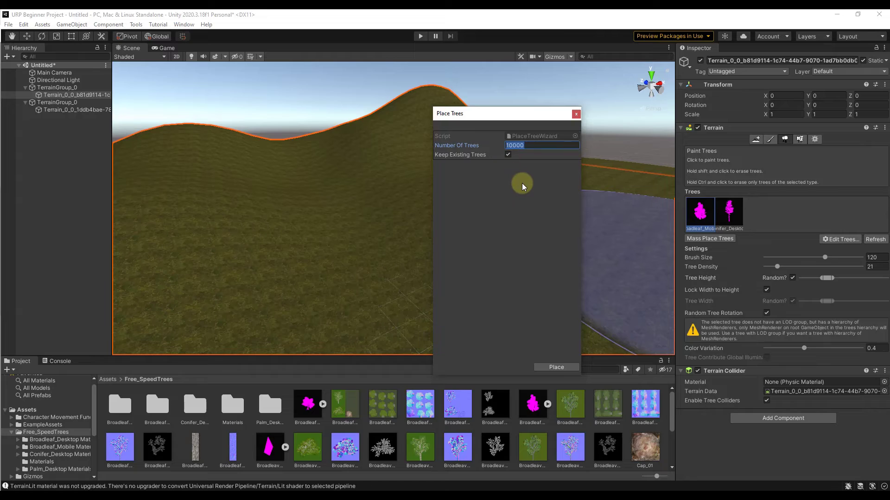
pyautogui.write('300')
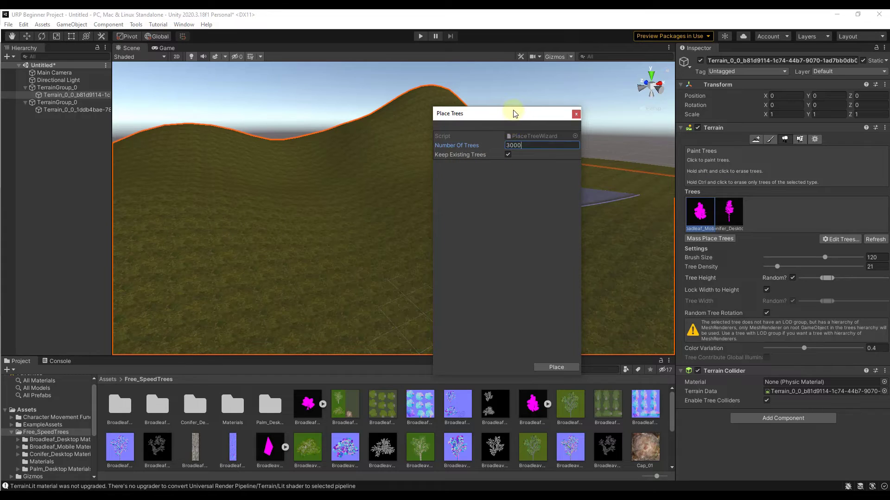
pyautogui.moveTo(513, 114); pyautogui.dragTo(563, 65)
# Mass-place the trees over the whole terrain and fly around toward the treed slope
pyautogui.click(604, 320)
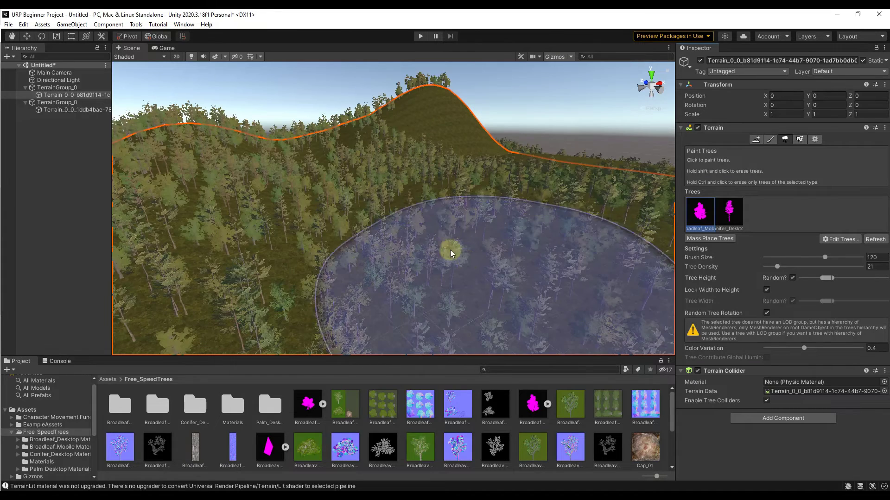
pyautogui.moveTo(451, 253)
pyautogui.mouseDown(button='right')
pyautogui.moveTo(440, 232)
pyautogui.moveTo(391, 231)
pyautogui.moveTo(423, 252)
pyautogui.moveTo(425, 283)
pyautogui.moveTo(363, 293)
pyautogui.moveTo(370, 298)
pyautogui.moveTo(378, 296)
pyautogui.moveTo(327, 284)
pyautogui.moveTo(311, 198)
pyautogui.moveTo(285, 205)
pyautogui.mouseUp(button='right')
pyautogui.press('w')
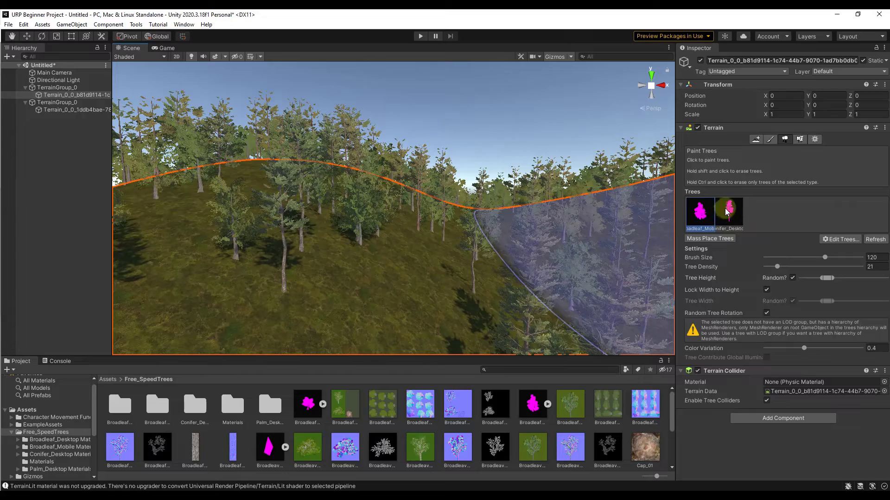
pyautogui.moveTo(397, 222); pyautogui.dragTo(362, 133, button='right')
pyautogui.hotkey('ctrl', 'z')
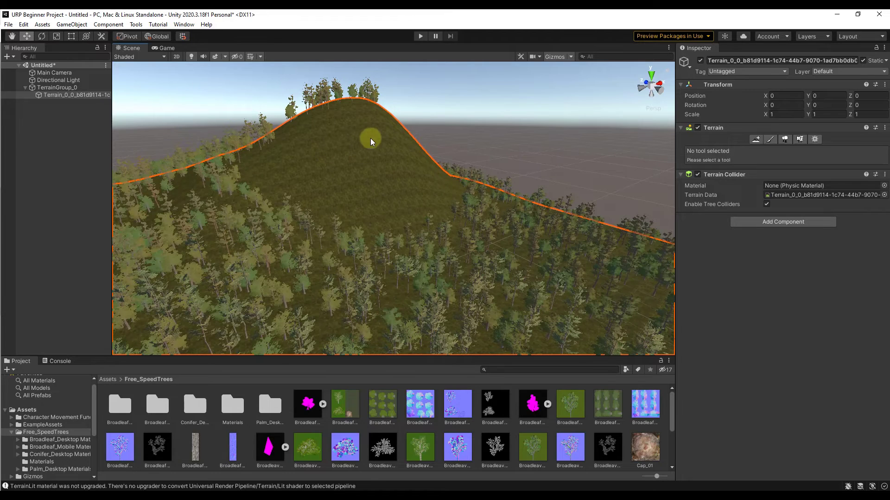
pyautogui.moveTo(360, 161); pyautogui.dragTo(419, 186, button='right')
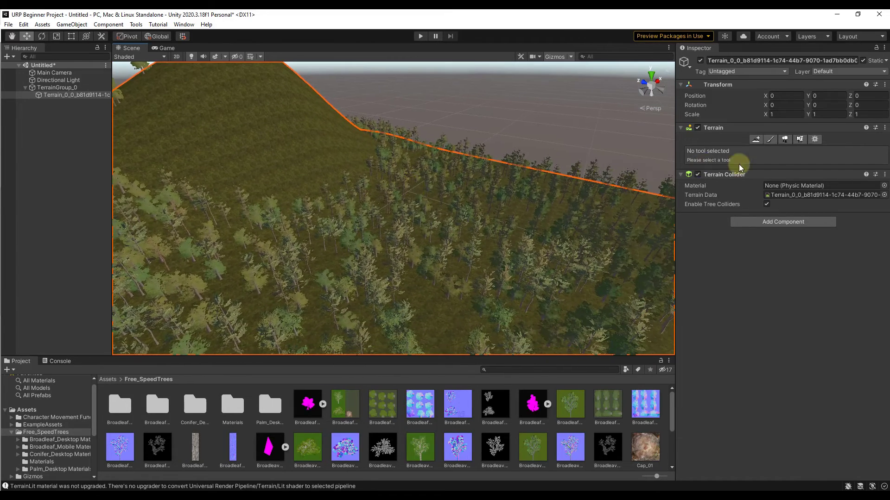
# Erase trees from a patch of the slope with the Paint Trees brush
pyautogui.click(785, 140)
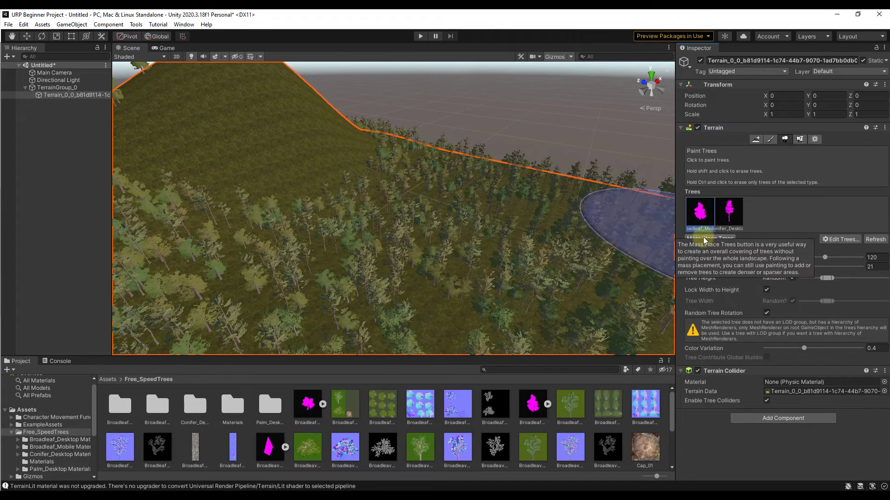
pyautogui.moveTo(421, 220)
pyautogui.keyDown('shift'); pyautogui.mouseDown()
pyautogui.moveTo(371, 208)
pyautogui.moveTo(423, 232)
pyautogui.moveTo(503, 248)
pyautogui.moveTo(398, 145)
pyautogui.moveTo(353, 115)
pyautogui.moveTo(592, 193)
pyautogui.moveTo(597, 213)
pyautogui.mouseUp(); pyautogui.keyUp('shift')
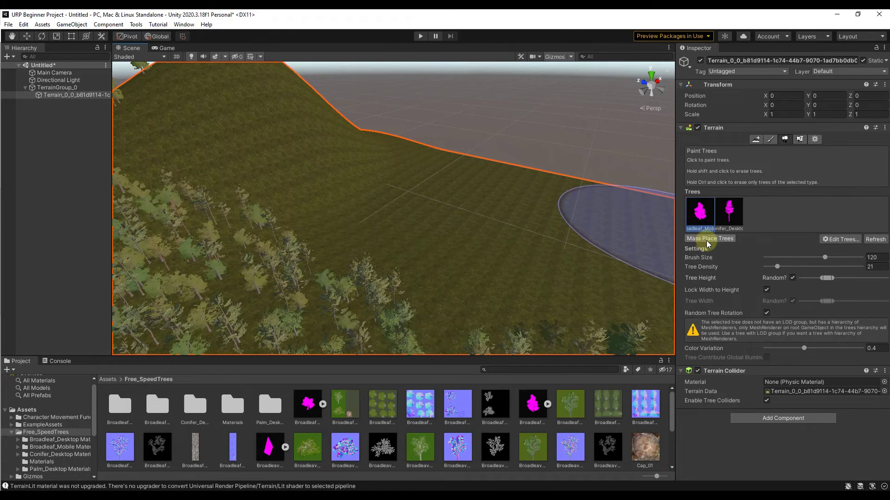
pyautogui.keyDown('alt'); pyautogui.moveTo(504, 225); pyautogui.dragTo(508, 224); pyautogui.keyUp('alt')
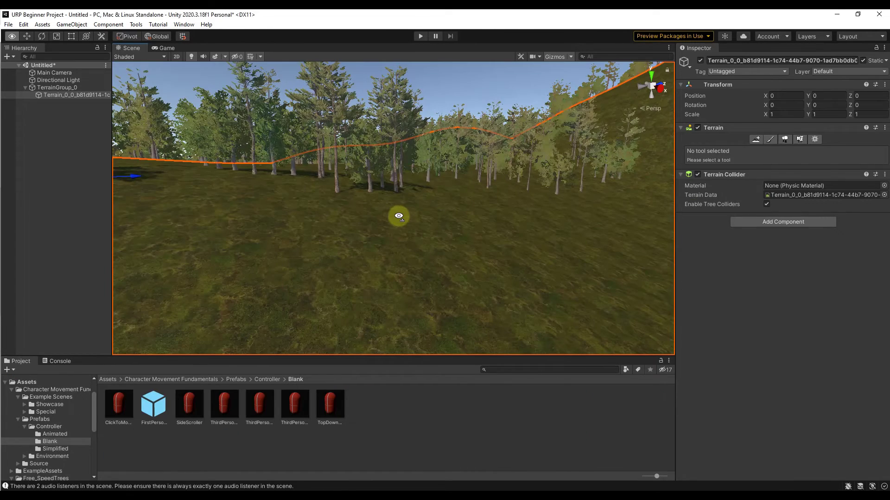
# Place the FirstPerson controller prefab on the forest floor
pyautogui.keyDown('alt'); pyautogui.moveTo(397, 218); pyautogui.dragTo(387, 218); pyautogui.keyUp('alt')
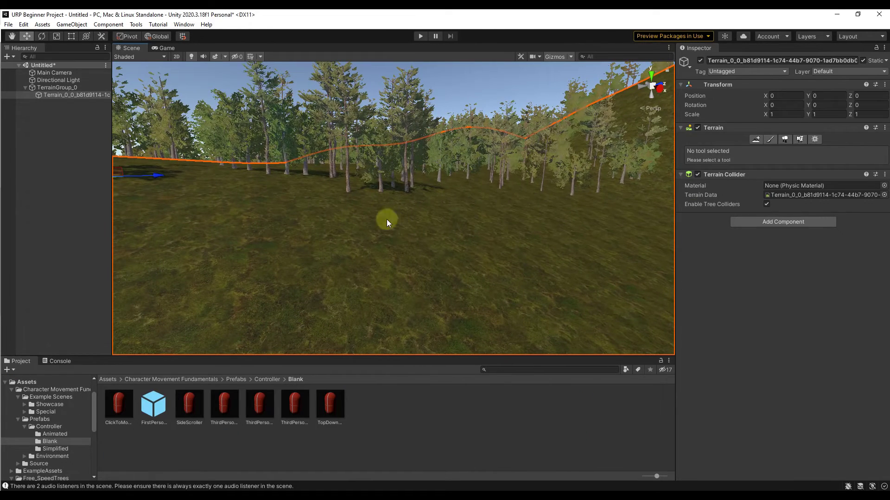
pyautogui.click(153, 414)
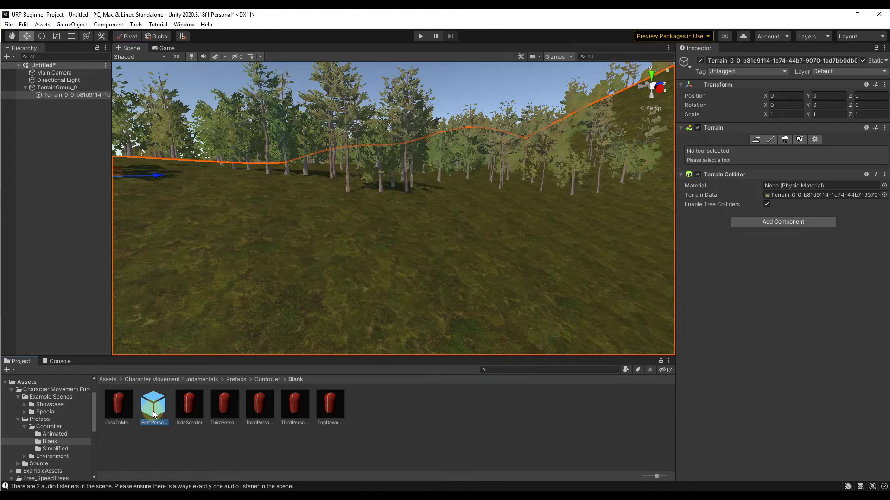
pyautogui.moveTo(154, 413); pyautogui.dragTo(402, 262)
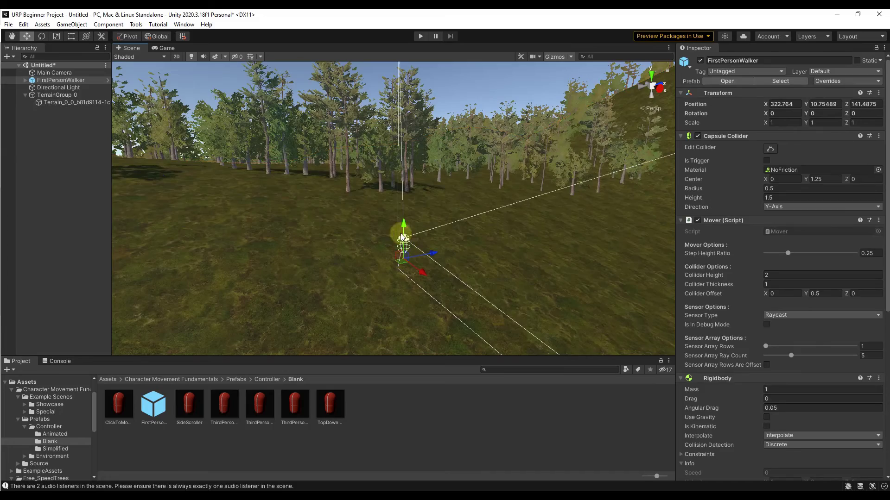
pyautogui.moveTo(407, 236); pyautogui.dragTo(423, 253, button='right')
# Run the scene in Play mode and walk the first-person character through the trees
pyautogui.click(420, 37)
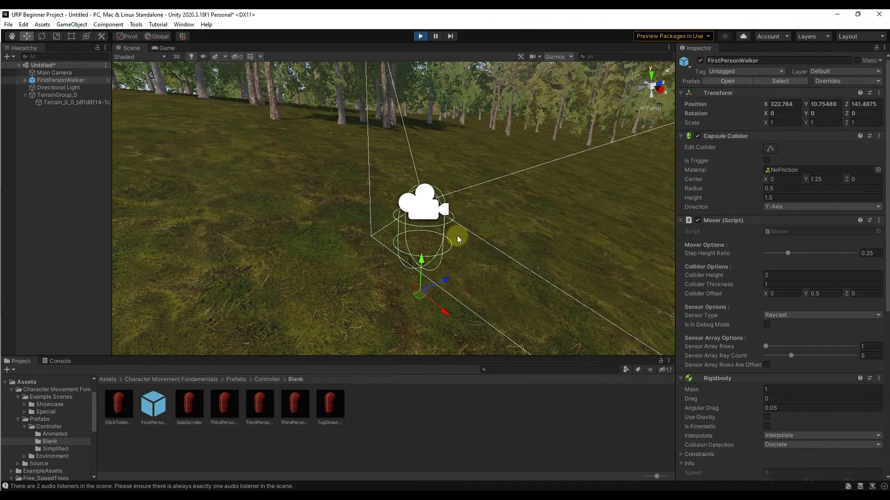
pyautogui.press('w')
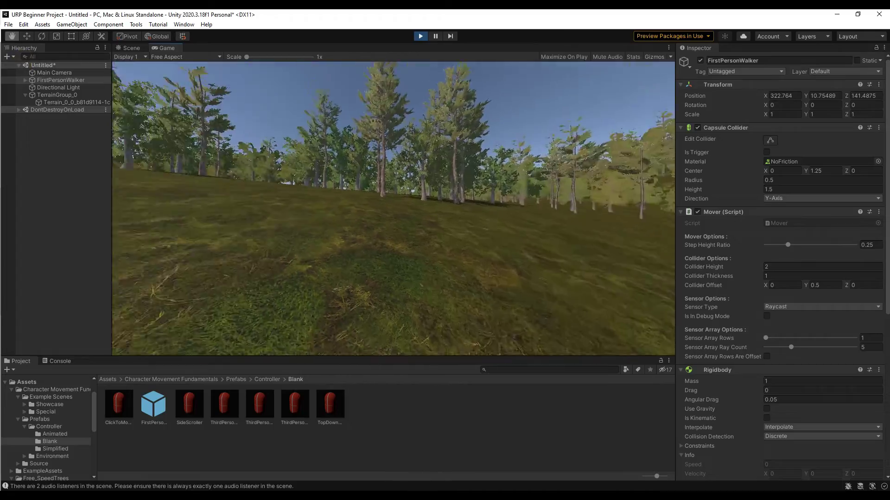
pyautogui.press('w')
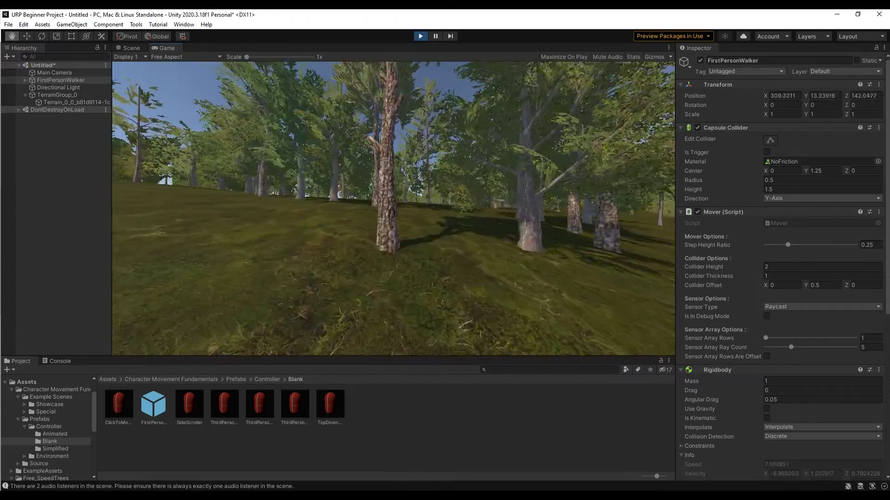
pyautogui.press('w')
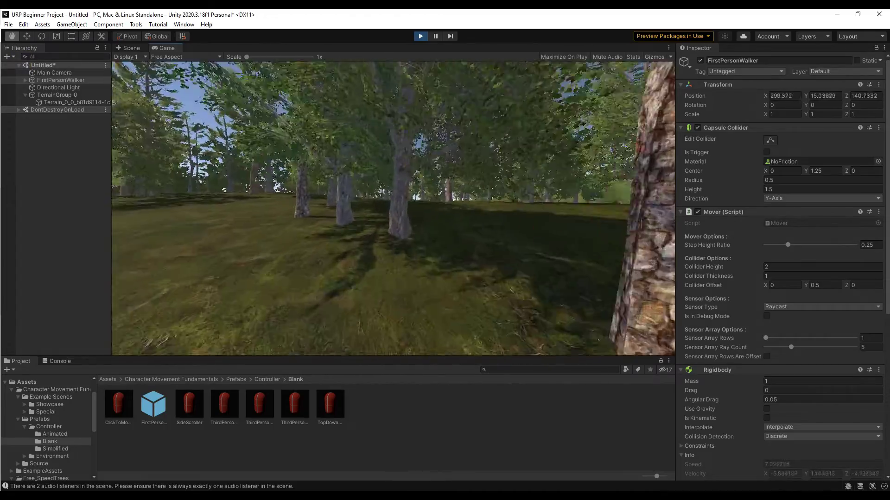
pyautogui.press('w')
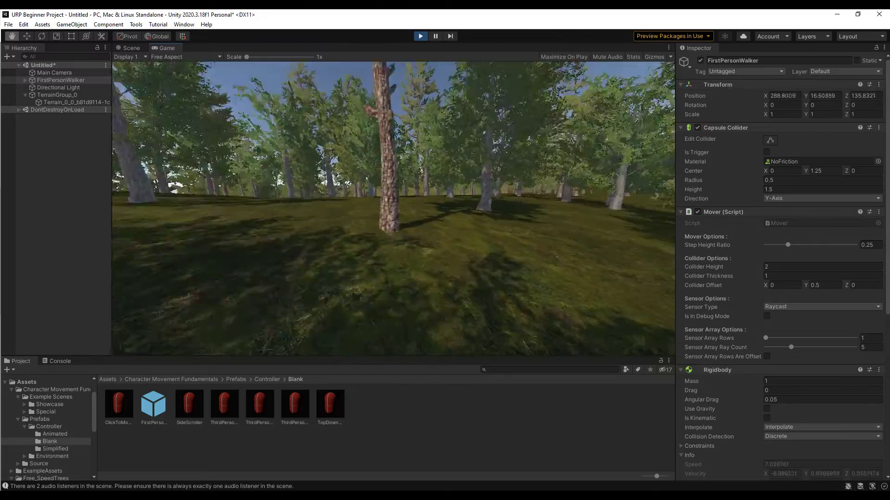
pyautogui.press('w')
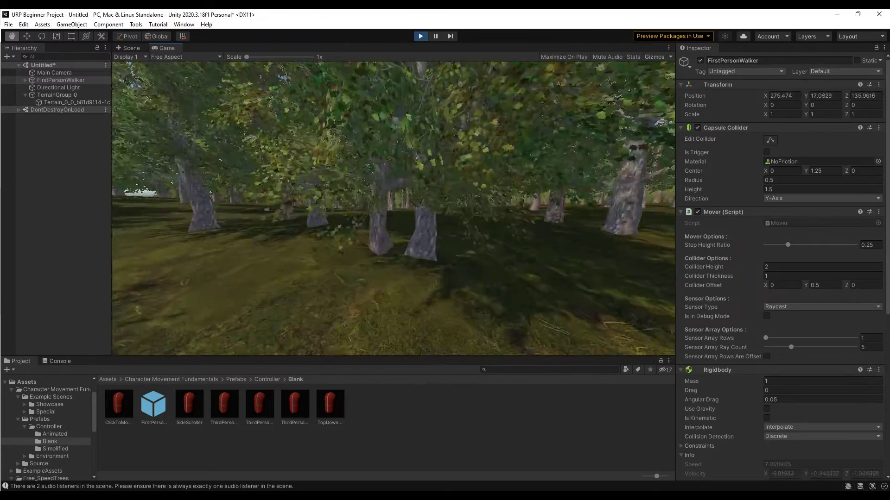
pyautogui.press('w')
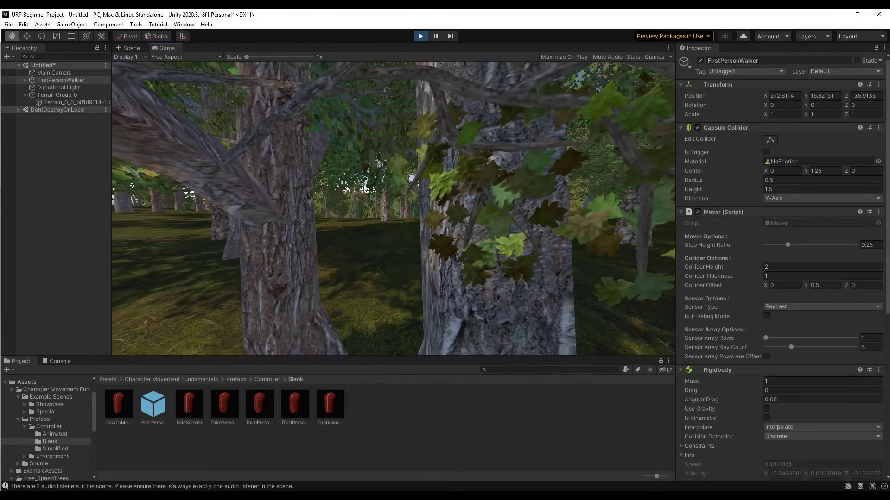
pyautogui.press('Escape')
pyautogui.click(298, 200)
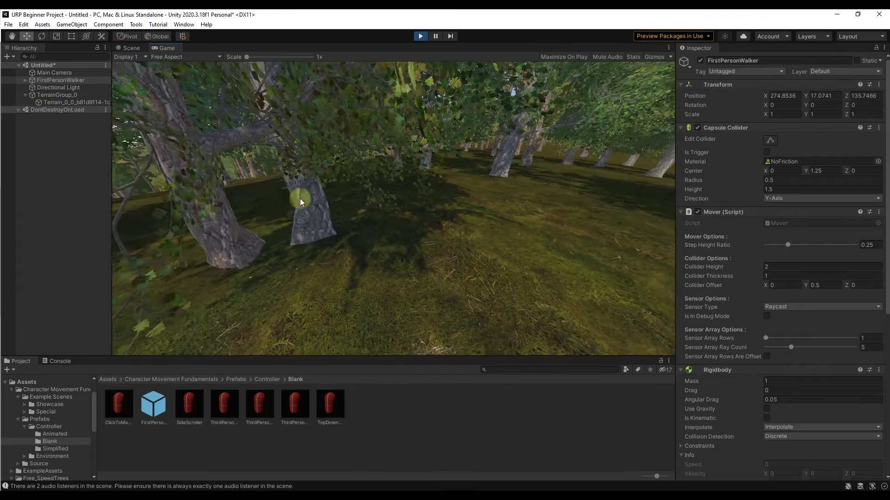
pyautogui.press('w')
pyautogui.press('w')
pyautogui.press('Escape')
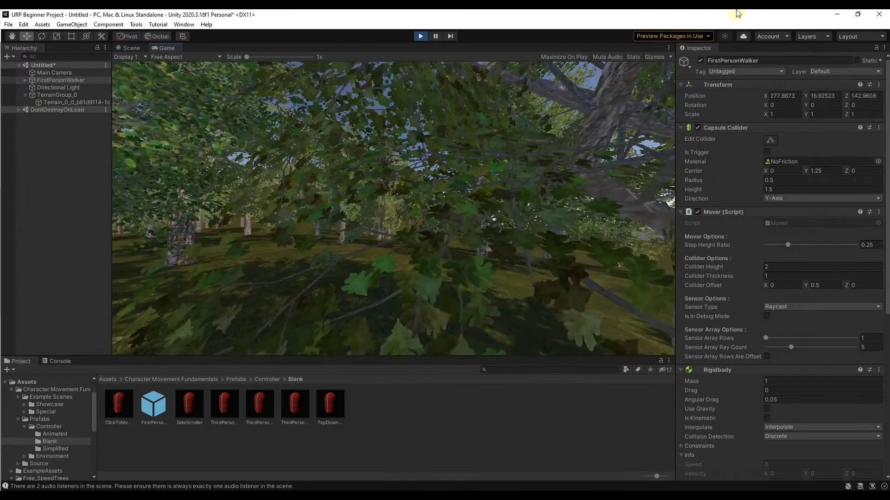